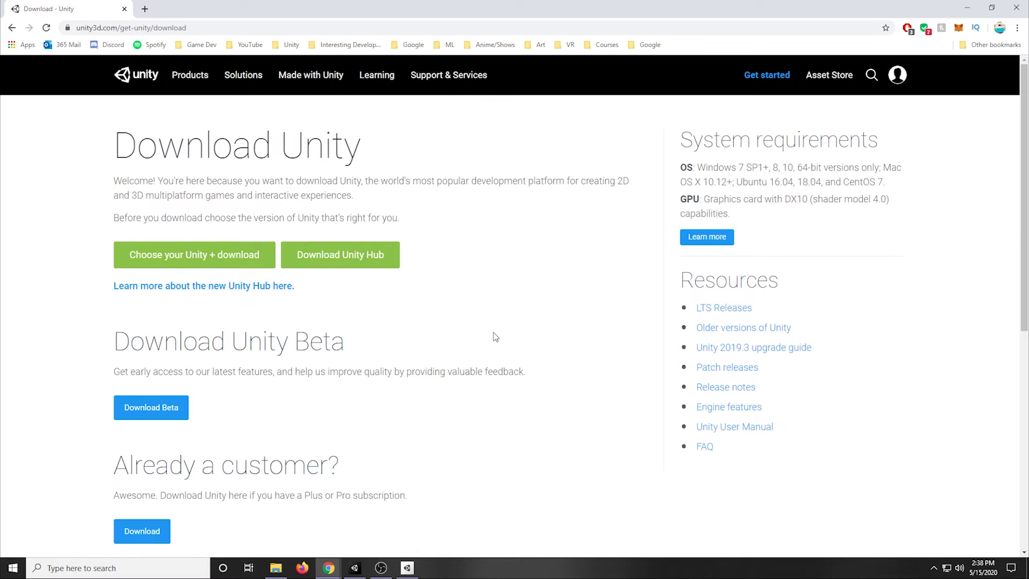
Return to the Download - Unity page and start downloading the Unity Hub installer
{"action": "left_click", "coordinate": [12, 27]}
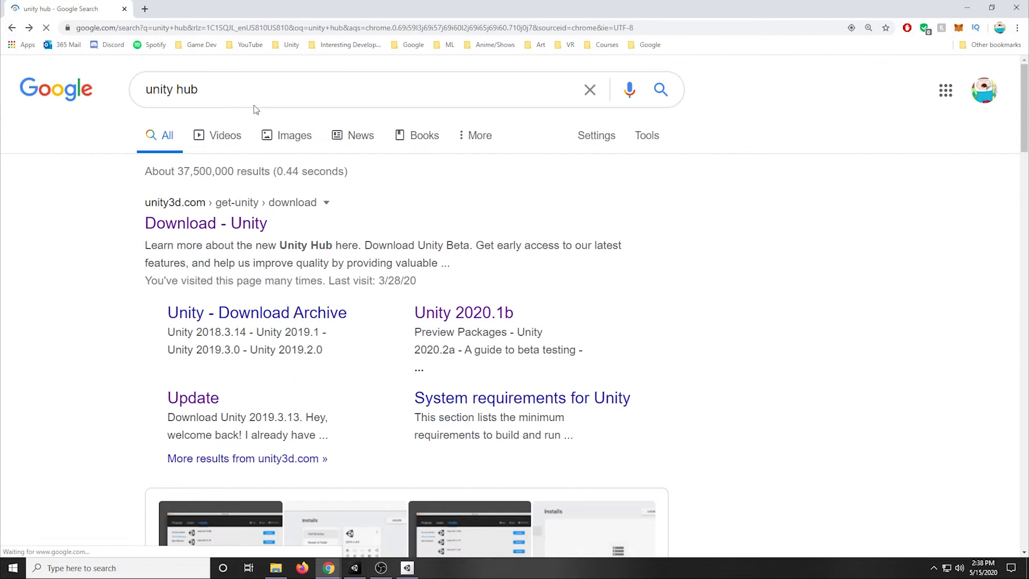
{"action": "left_click", "coordinate": [202, 234]}
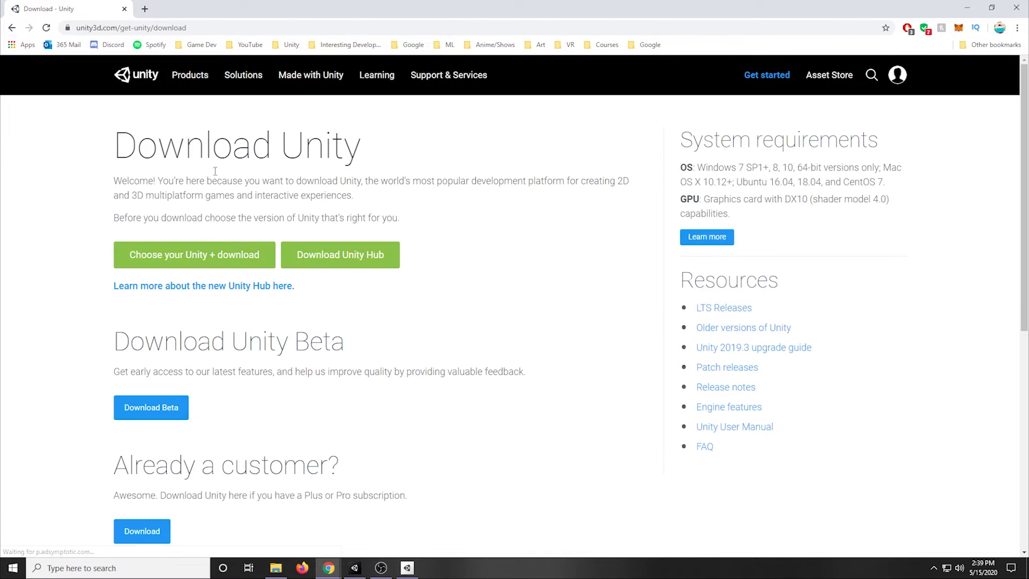
{"action": "left_click_drag", "start_coordinate": [114, 145], "coordinate": [383, 151]}
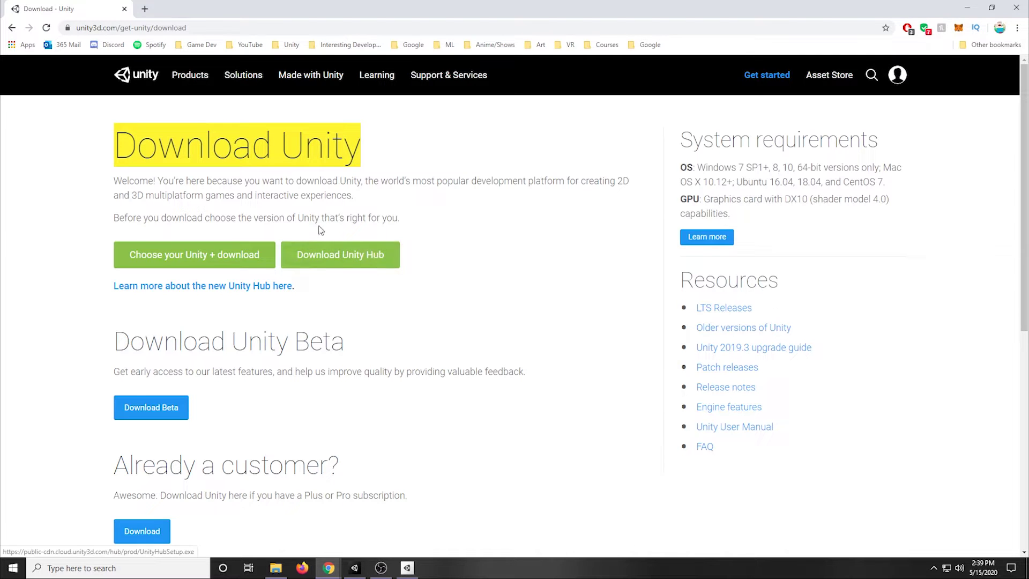
{"action": "left_click", "coordinate": [330, 254]}
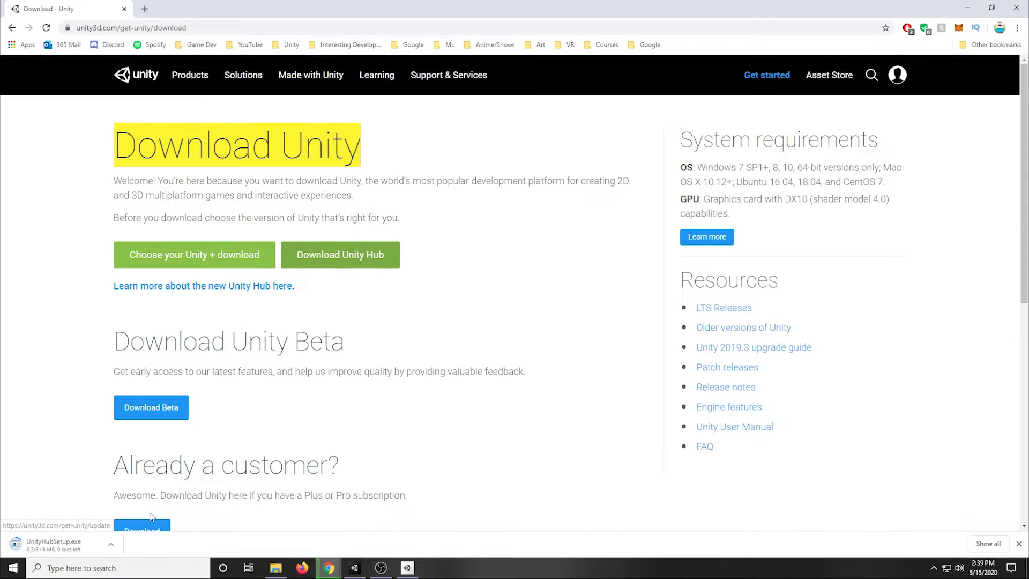
Cancel the Unity Hub download and minimize Chrome to reveal Unity Hub
{"action": "left_click", "coordinate": [112, 542]}
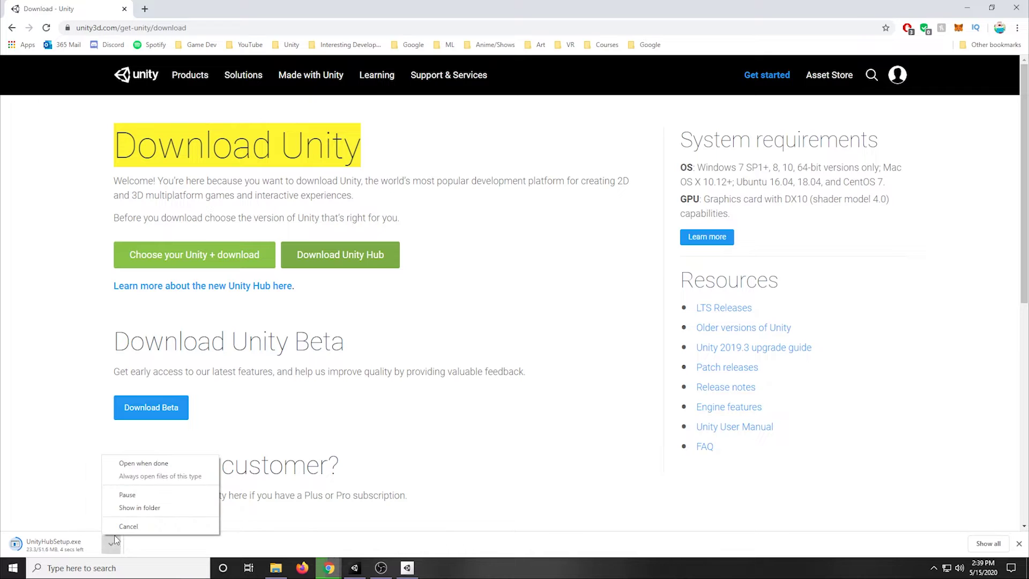
{"action": "left_click", "coordinate": [128, 526]}
{"action": "left_click", "coordinate": [69, 413]}
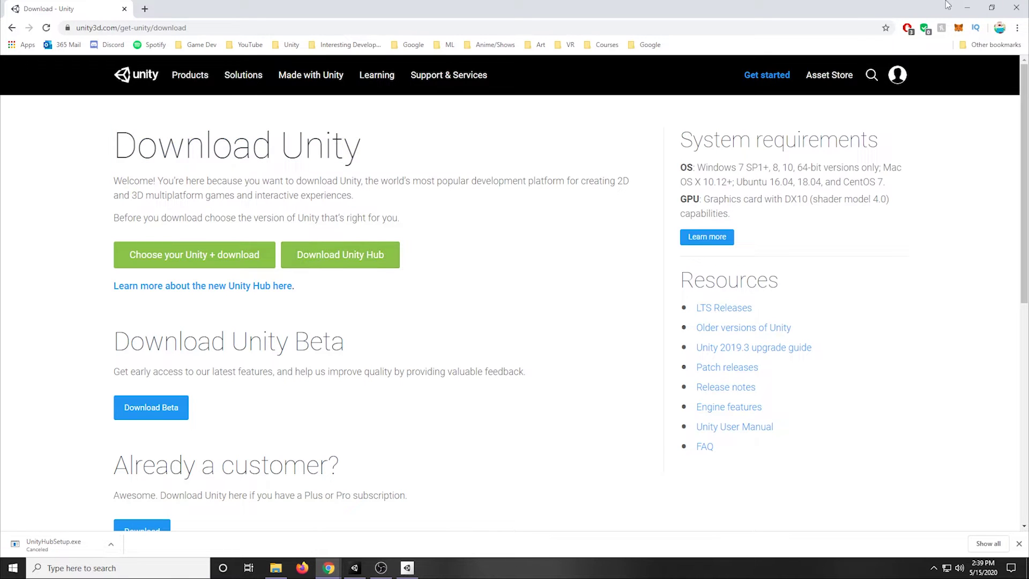
{"action": "left_click", "coordinate": [968, 8]}
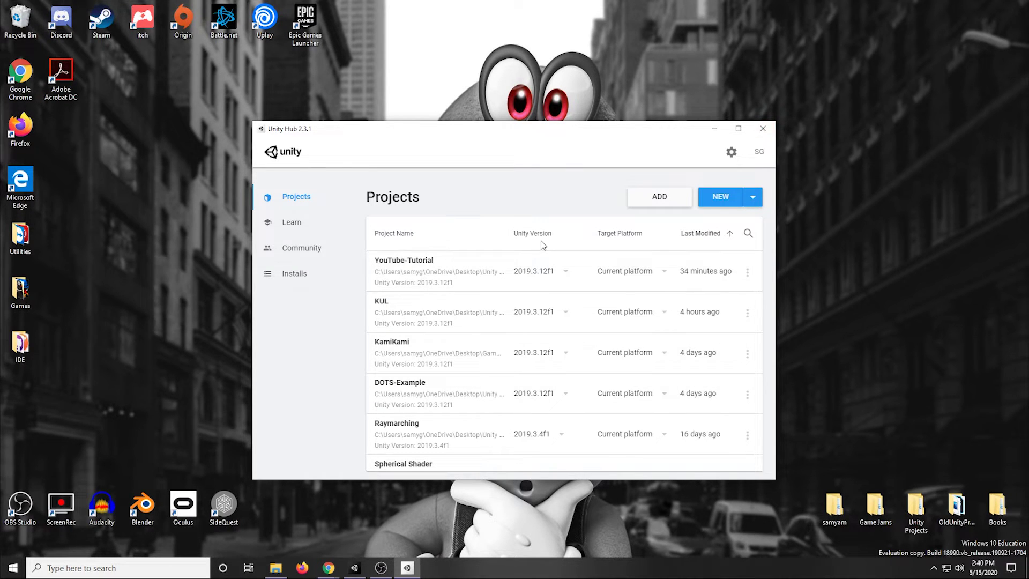
{"action": "scroll", "coordinate": [525, 339], "scroll_direction": "down", "scroll_amount": 6}
{"action": "scroll", "coordinate": [533, 370], "scroll_direction": "up", "scroll_amount": 6}
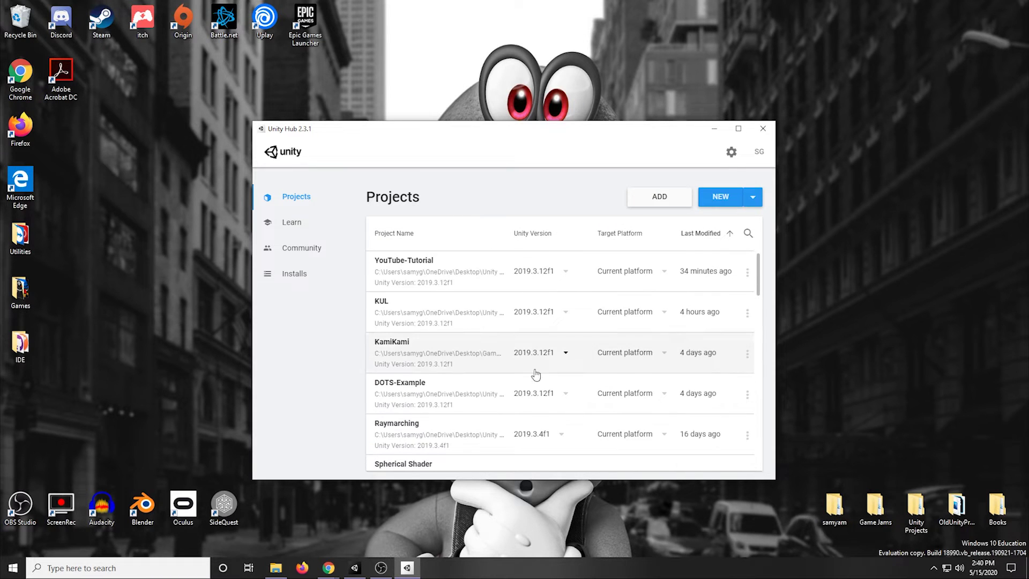
{"action": "left_click", "coordinate": [292, 222]}
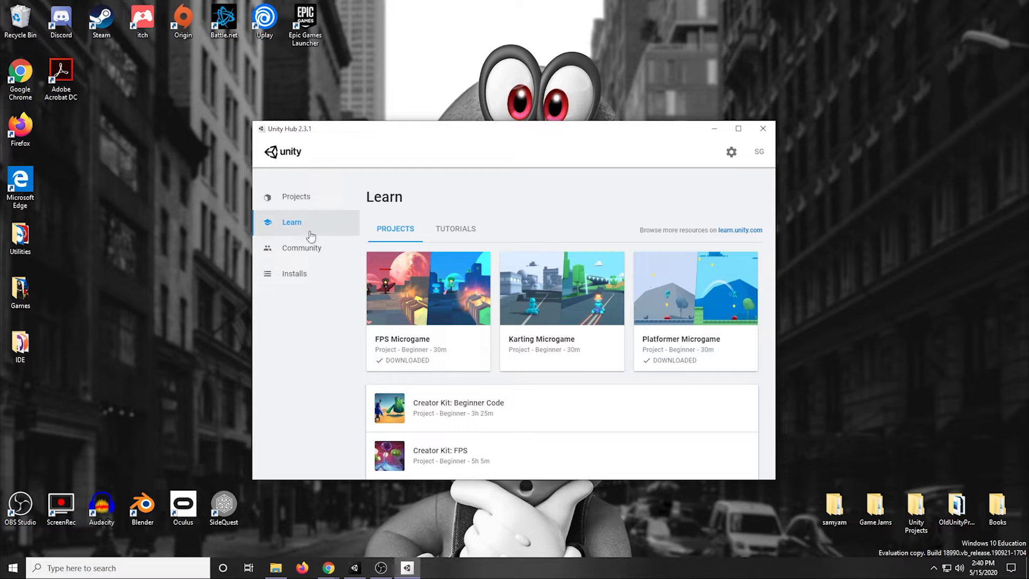
{"action": "left_click", "coordinate": [310, 249]}
{"action": "scroll", "coordinate": [514, 337], "scroll_direction": "down", "scroll_amount": 2}
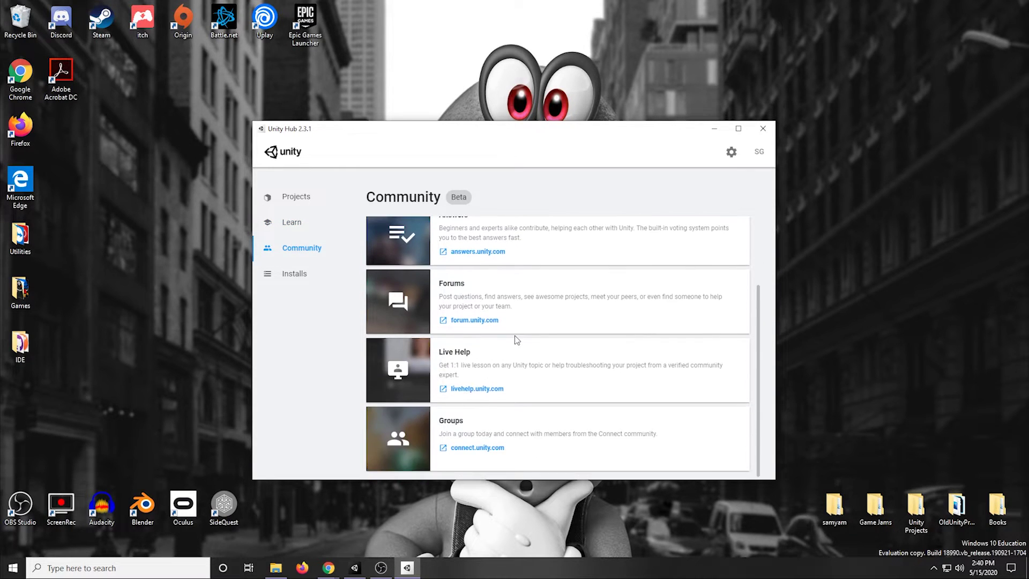
{"action": "scroll", "coordinate": [495, 366], "scroll_direction": "up", "scroll_amount": 2}
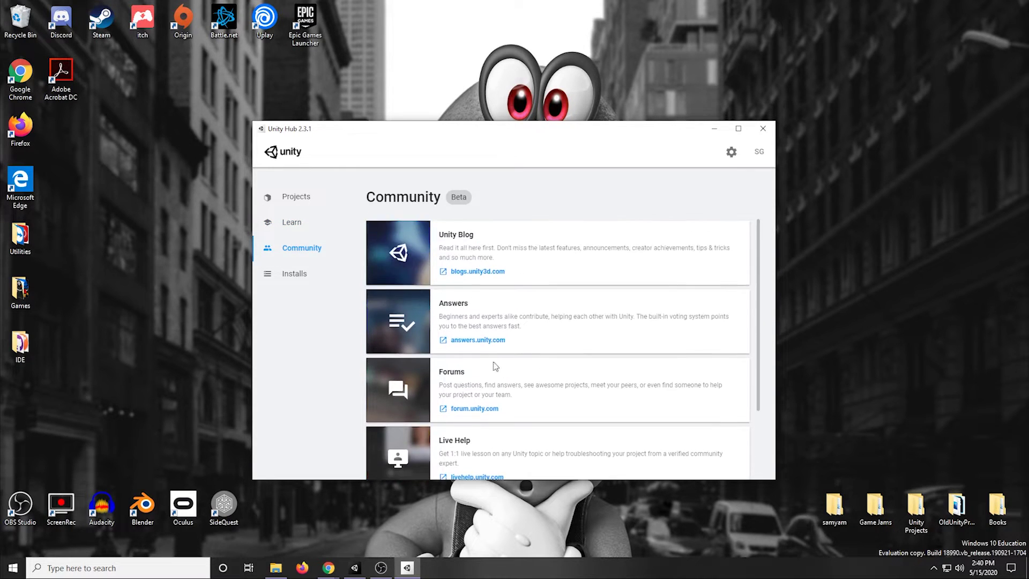
{"action": "left_click", "coordinate": [299, 275]}
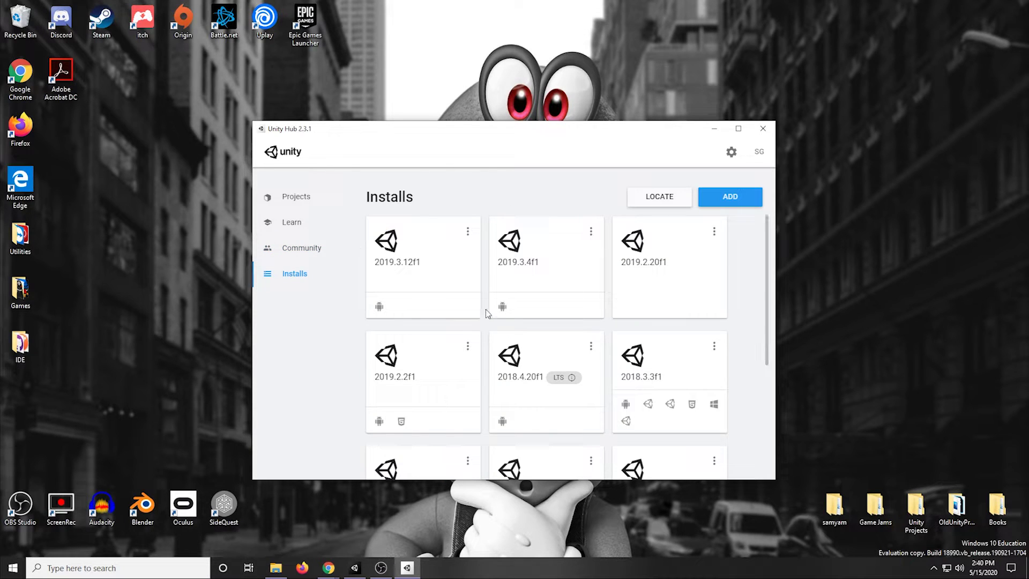
{"action": "scroll", "coordinate": [482, 304], "scroll_direction": "down", "scroll_amount": 4}
{"action": "scroll", "coordinate": [483, 315], "scroll_direction": "up", "scroll_amount": 4}
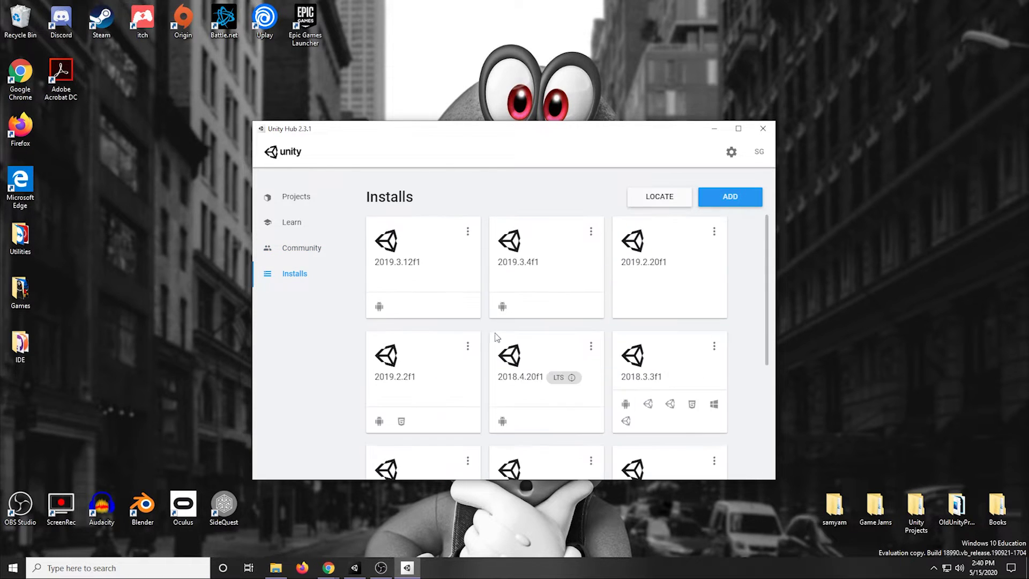
{"action": "left_click", "coordinate": [335, 199]}
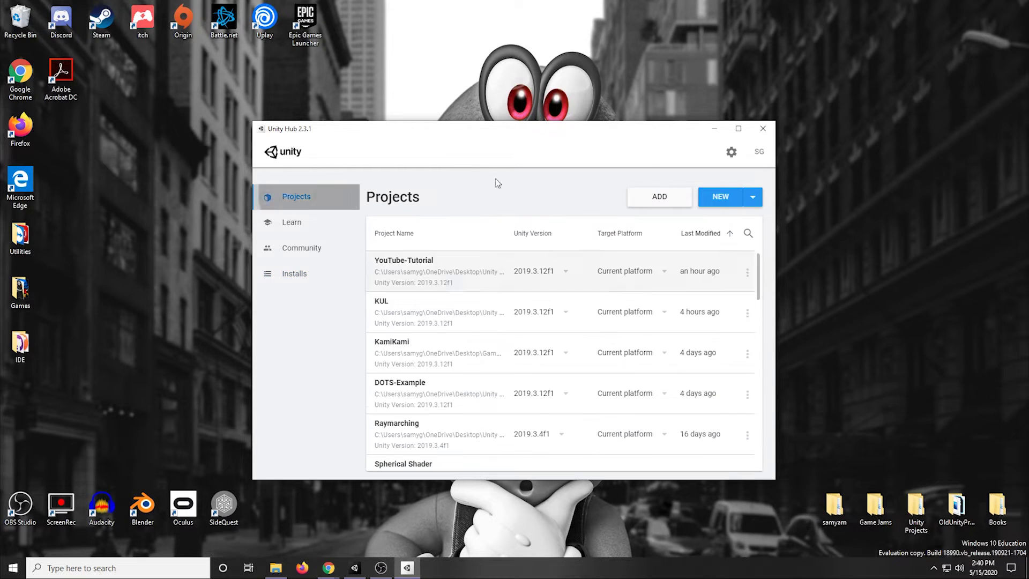
{"action": "left_click", "coordinate": [760, 153]}
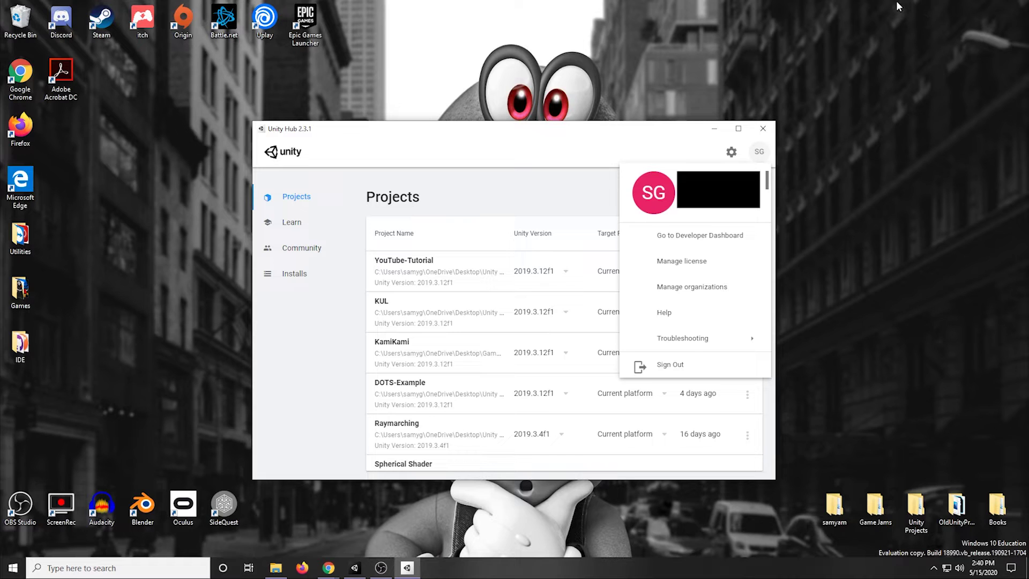
{"action": "left_click", "coordinate": [574, 124]}
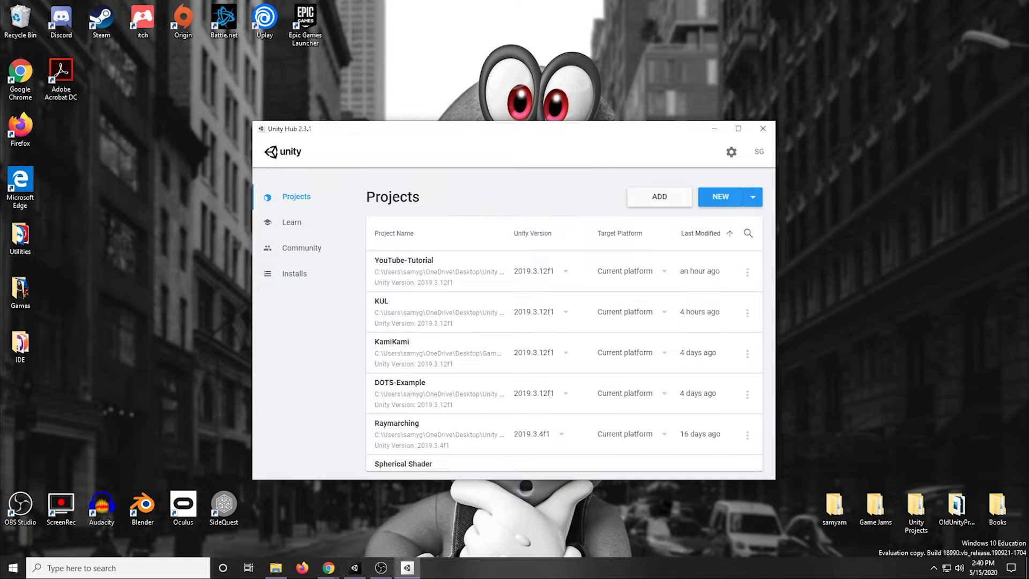
{"action": "left_click", "coordinate": [731, 154]}
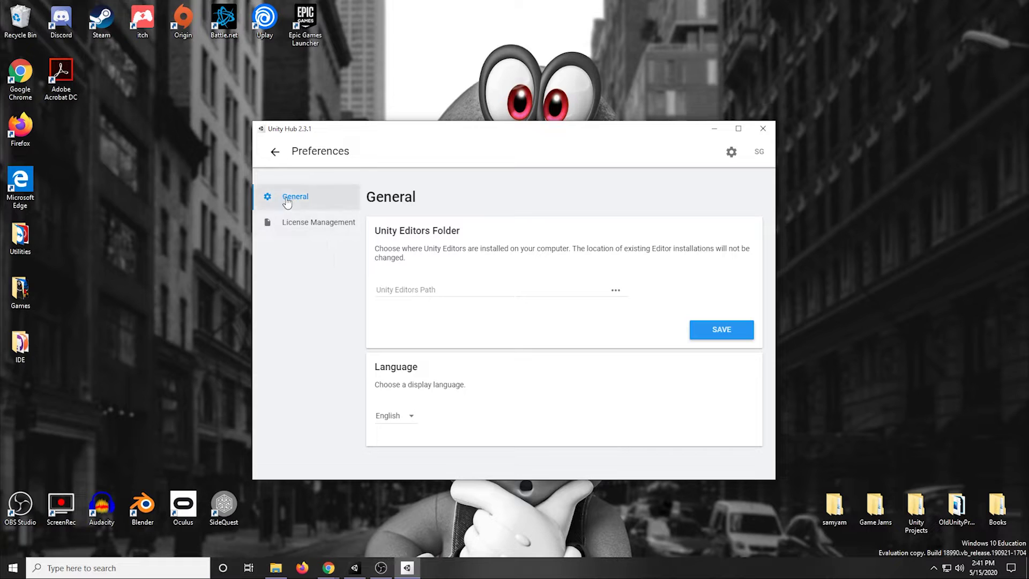
{"action": "left_click", "coordinate": [289, 225]}
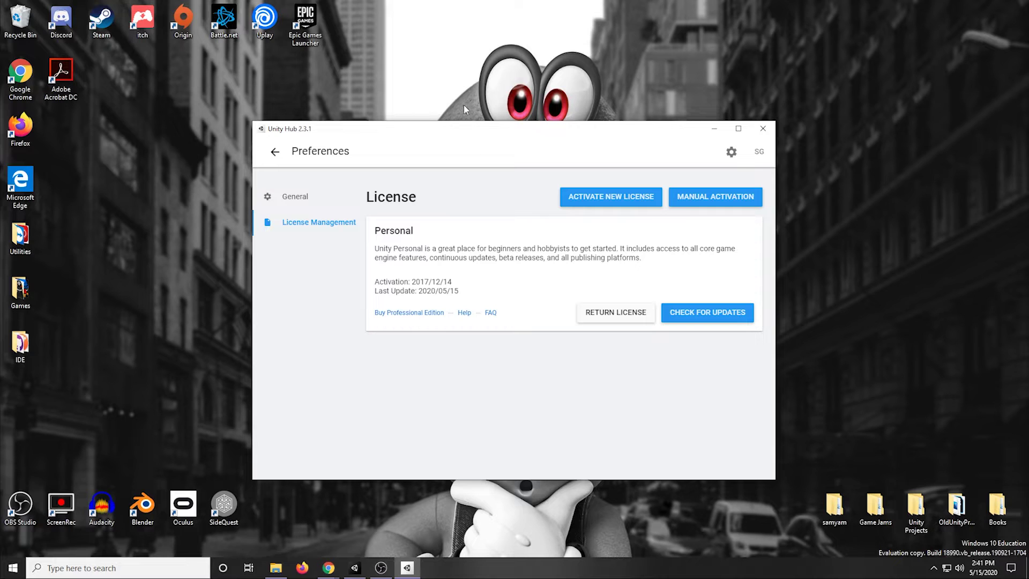
{"action": "left_click", "coordinate": [589, 202]}
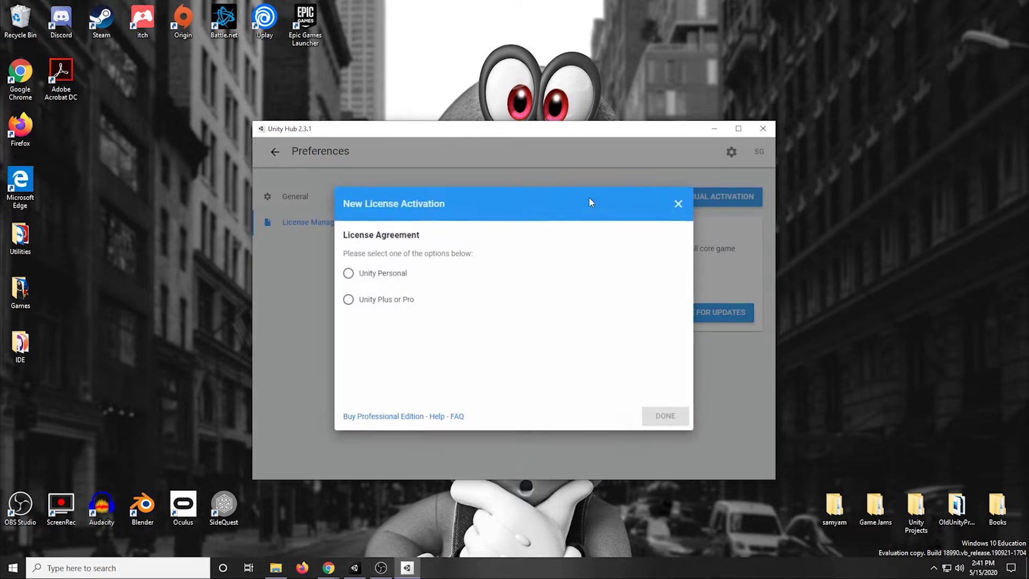
{"action": "left_click", "coordinate": [398, 271]}
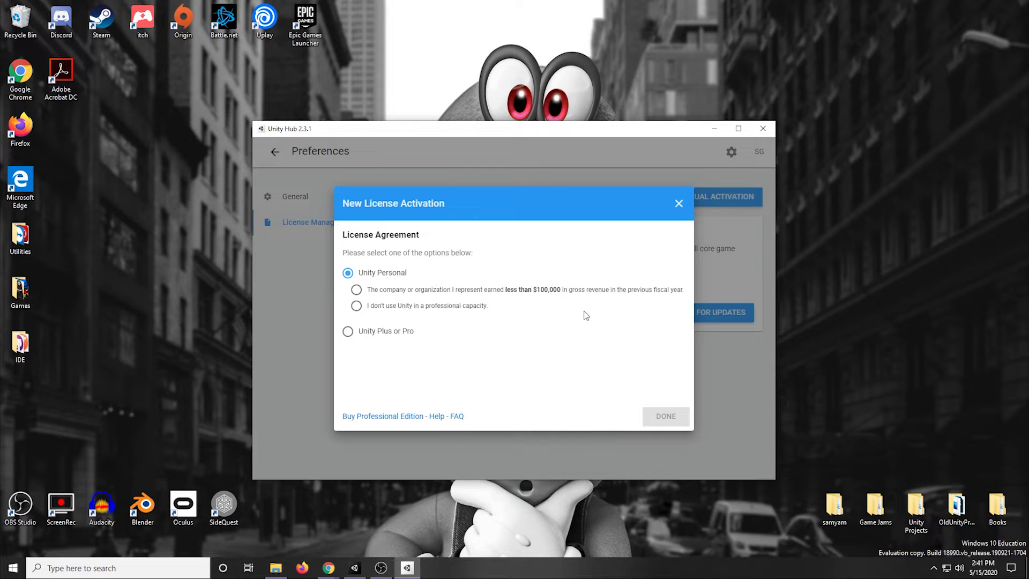
{"action": "left_click", "coordinate": [536, 292]}
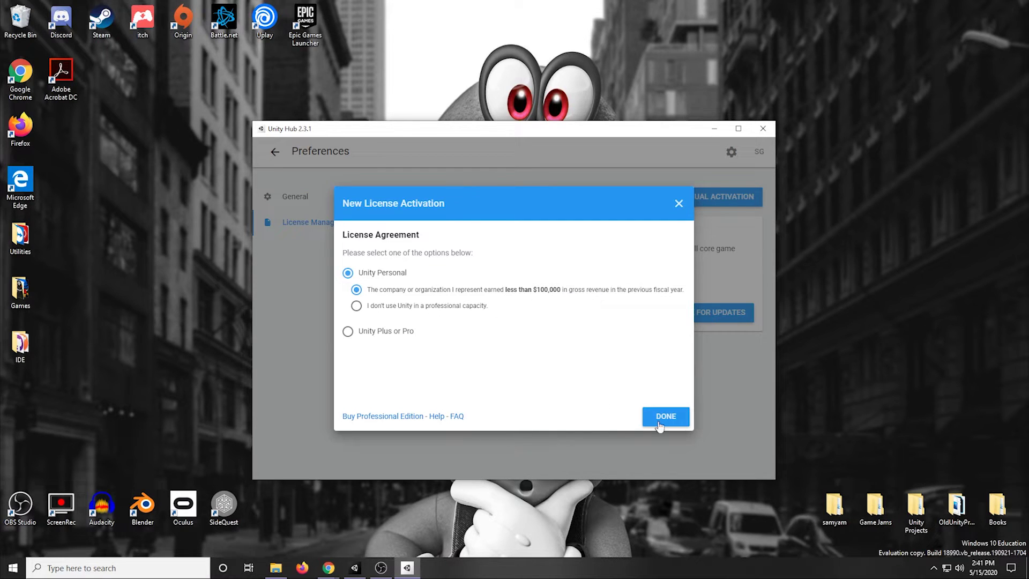
{"action": "left_click", "coordinate": [679, 204]}
{"action": "left_click", "coordinate": [276, 151]}
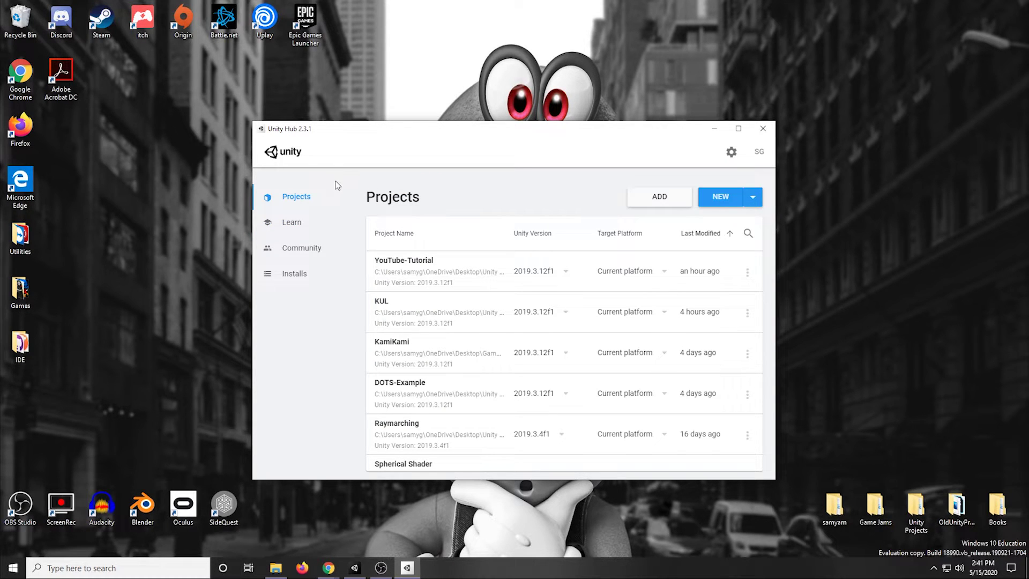
{"action": "left_click", "coordinate": [323, 276]}
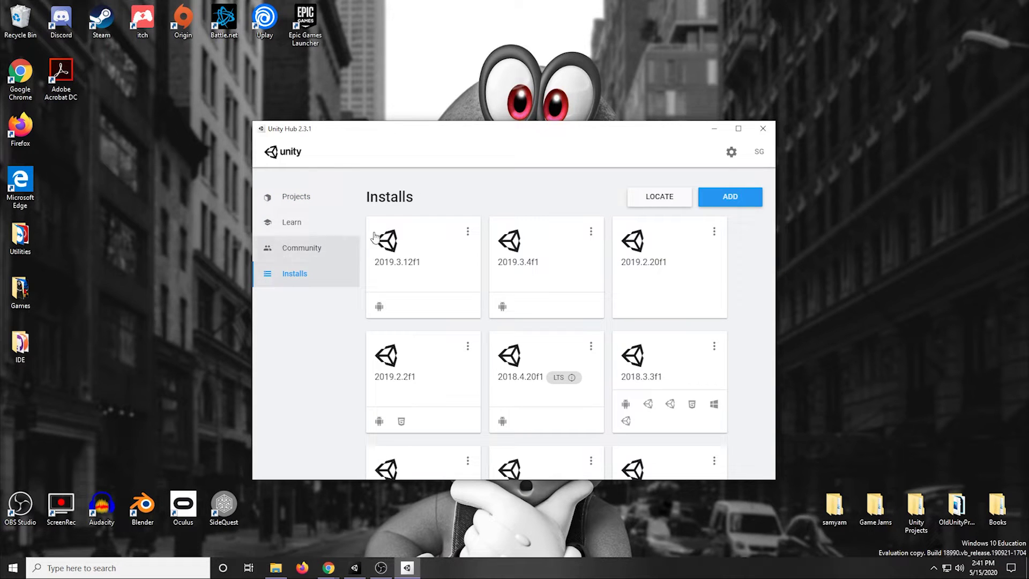
Add Unity 2019.3.13f1 and review its modules, leaving Android Build Support unselected
{"action": "left_click", "coordinate": [736, 198]}
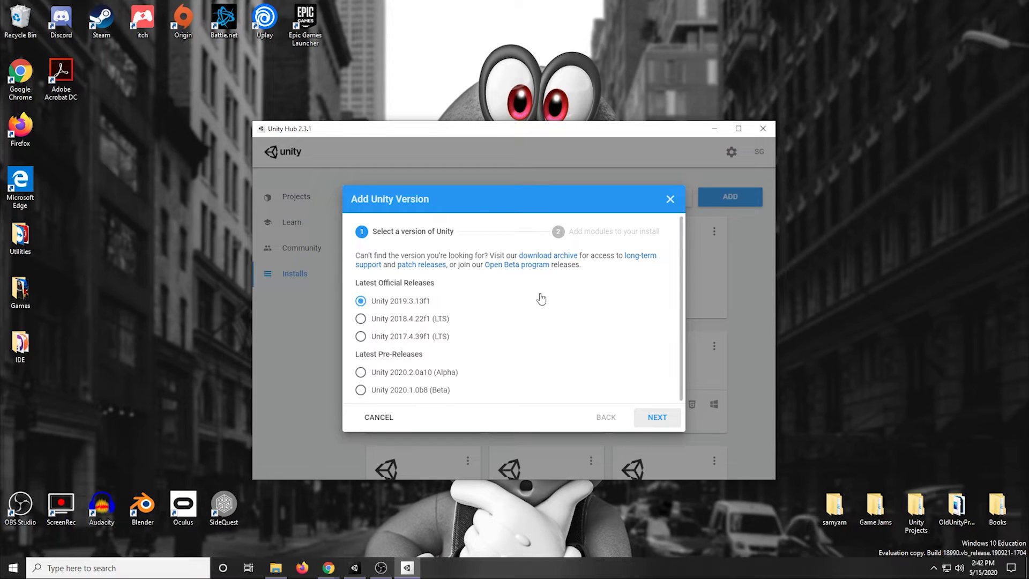
{"action": "left_click", "coordinate": [657, 418]}
{"action": "scroll", "coordinate": [444, 329], "scroll_direction": "down", "scroll_amount": 5}
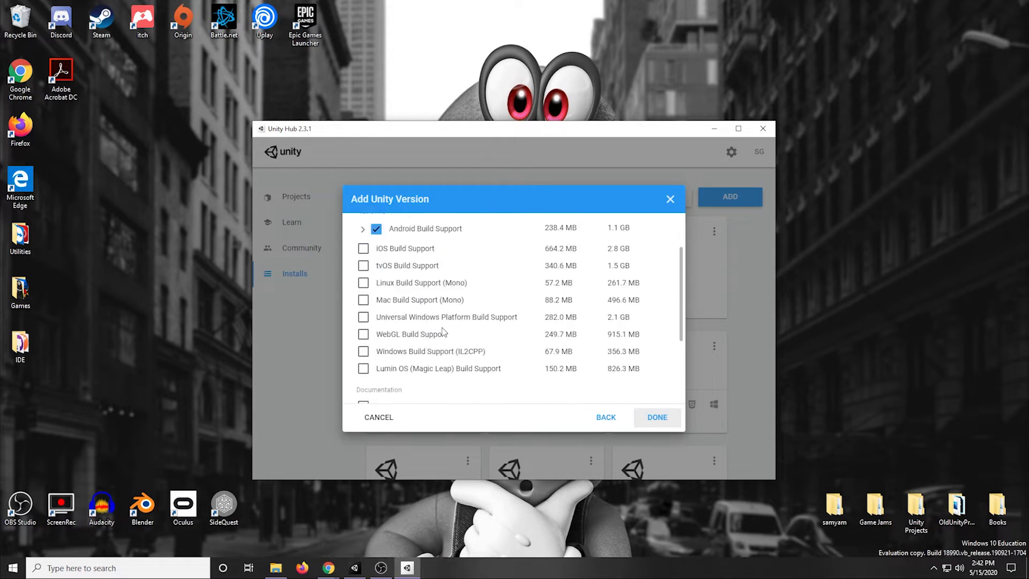
{"action": "scroll", "coordinate": [443, 330], "scroll_direction": "up", "scroll_amount": 5}
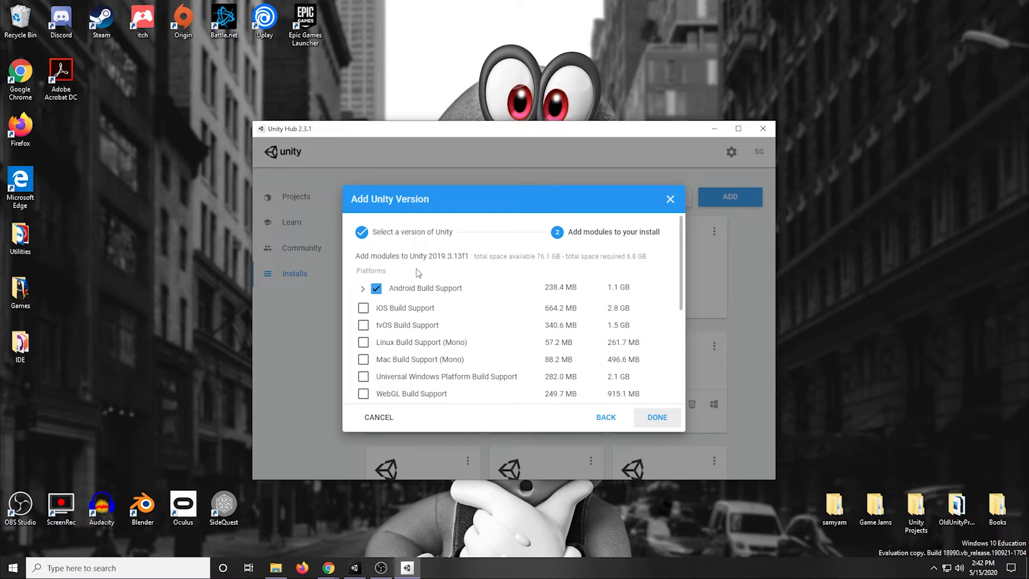
{"action": "scroll", "coordinate": [444, 297], "scroll_direction": "down", "scroll_amount": 1}
{"action": "scroll", "coordinate": [444, 332], "scroll_direction": "up", "scroll_amount": 1}
{"action": "scroll", "coordinate": [385, 317], "scroll_direction": "down", "scroll_amount": 2}
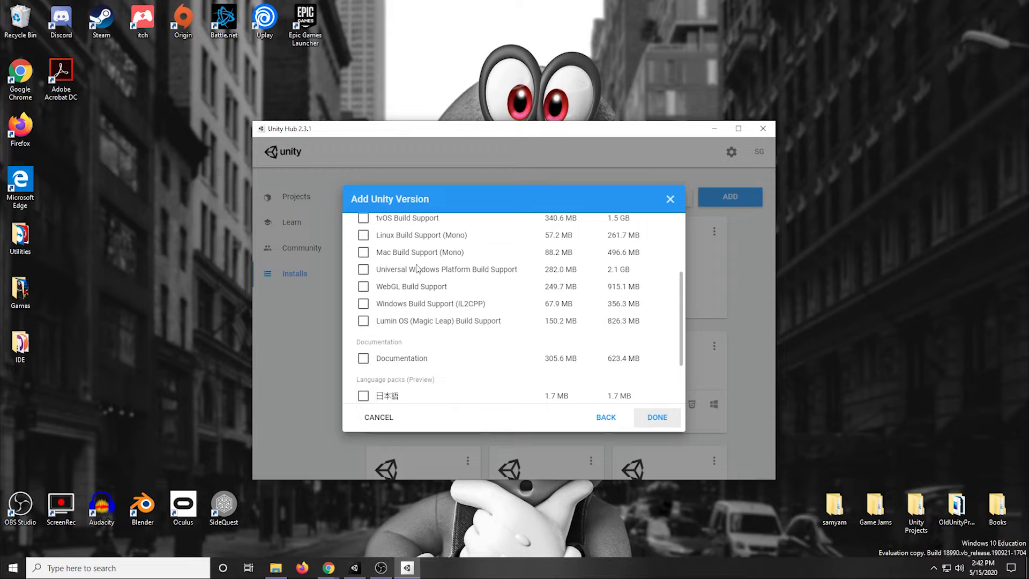
{"action": "scroll", "coordinate": [426, 334], "scroll_direction": "down", "scroll_amount": 1}
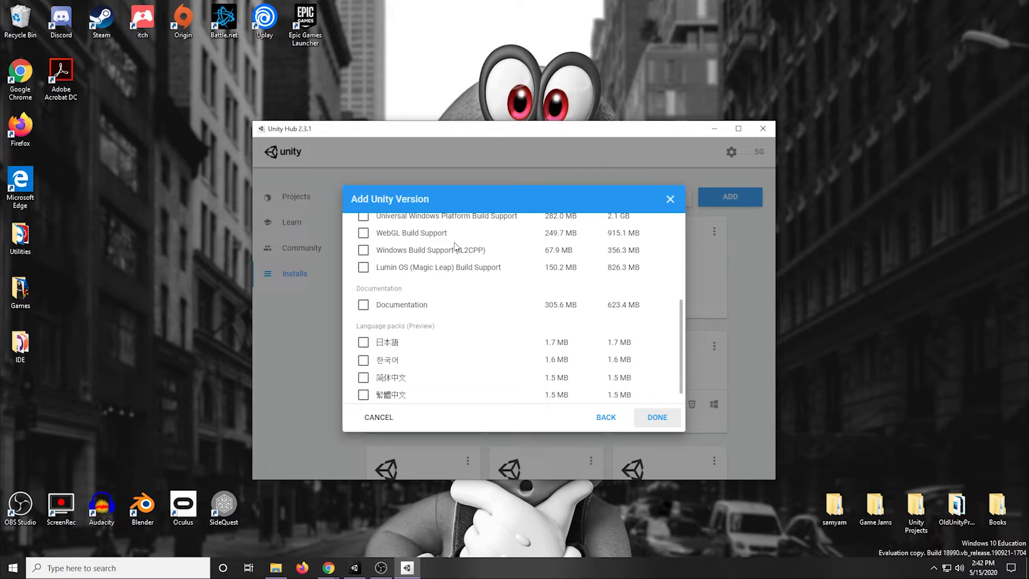
{"action": "scroll", "coordinate": [456, 285], "scroll_direction": "up", "scroll_amount": 5}
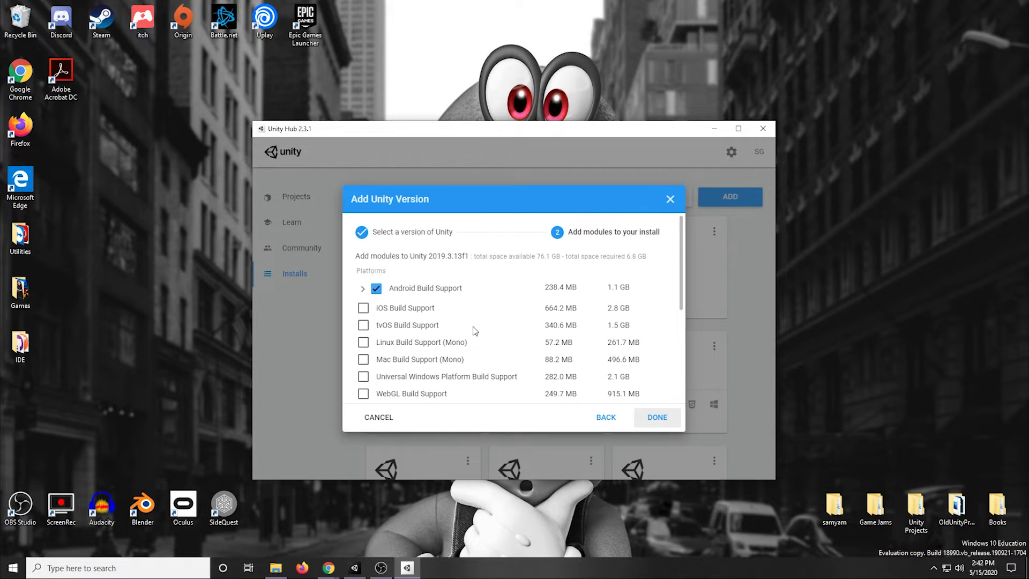
{"action": "left_click", "coordinate": [376, 289]}
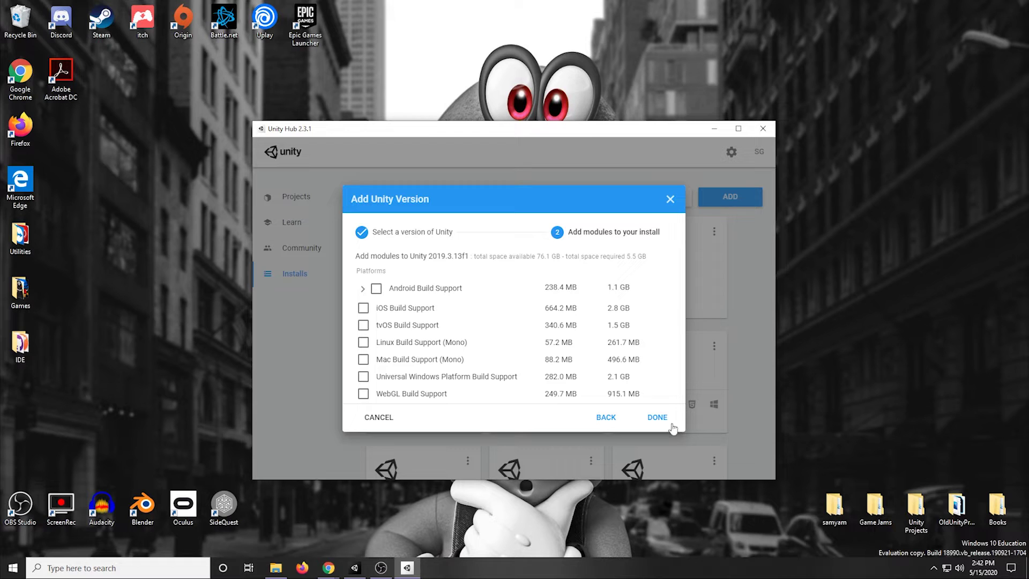
Close the 2019.3.13f1 install and 2019.3.12f1 Add Modules dialogs unchanged, and open Hub Preferences
{"action": "left_click", "coordinate": [669, 200]}
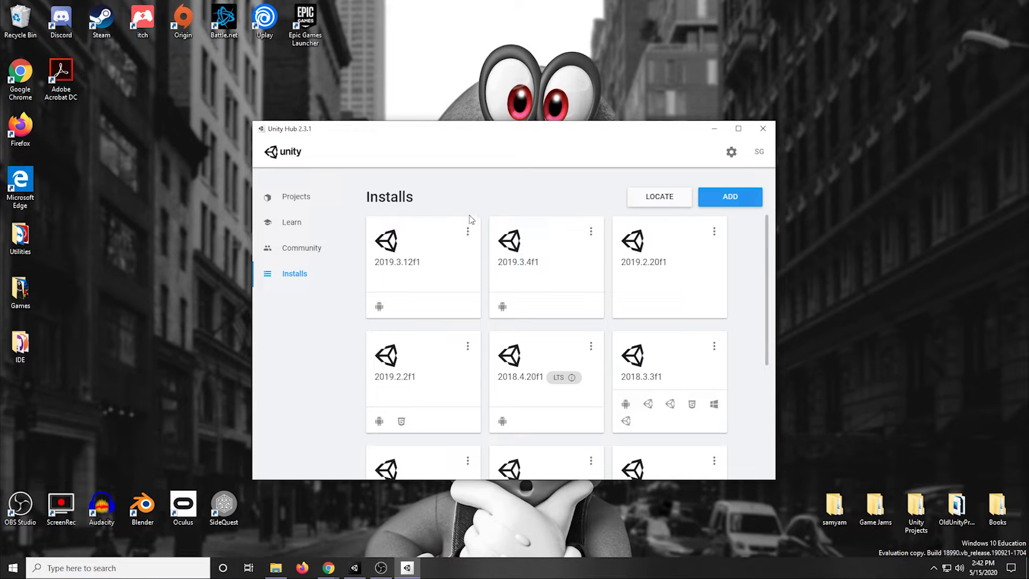
{"action": "left_click", "coordinate": [468, 231]}
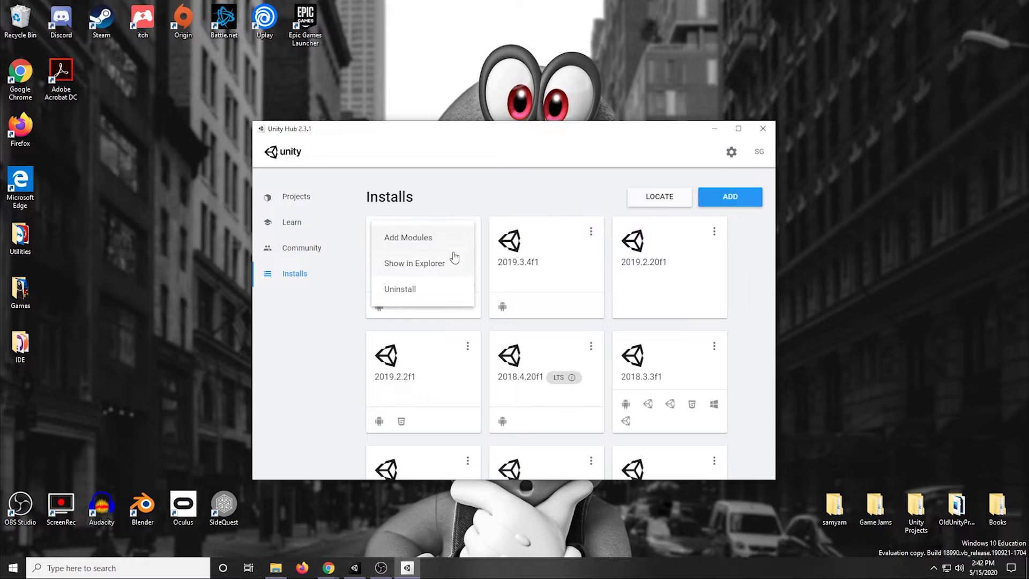
{"action": "left_click", "coordinate": [447, 234]}
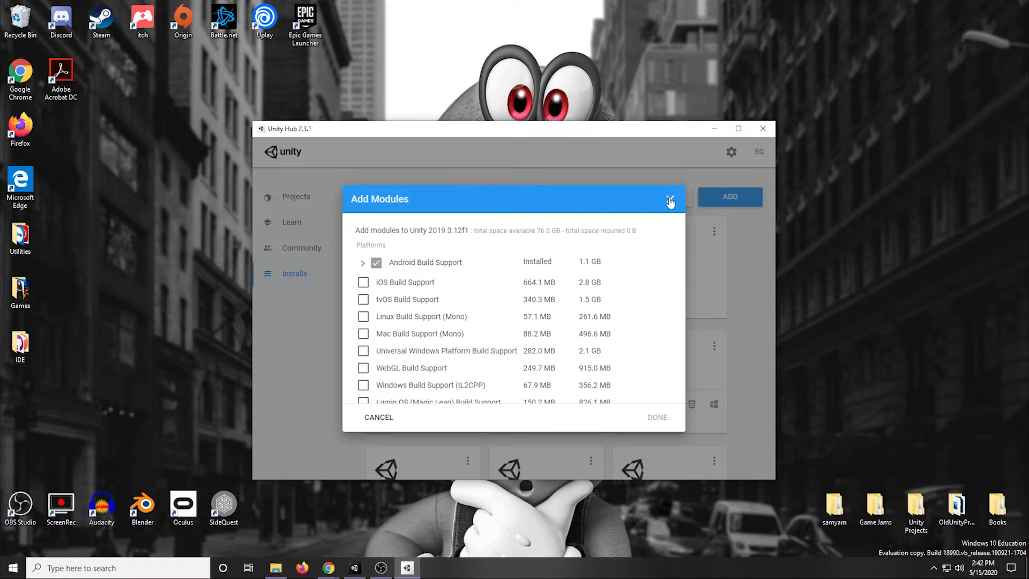
{"action": "left_click", "coordinate": [669, 201]}
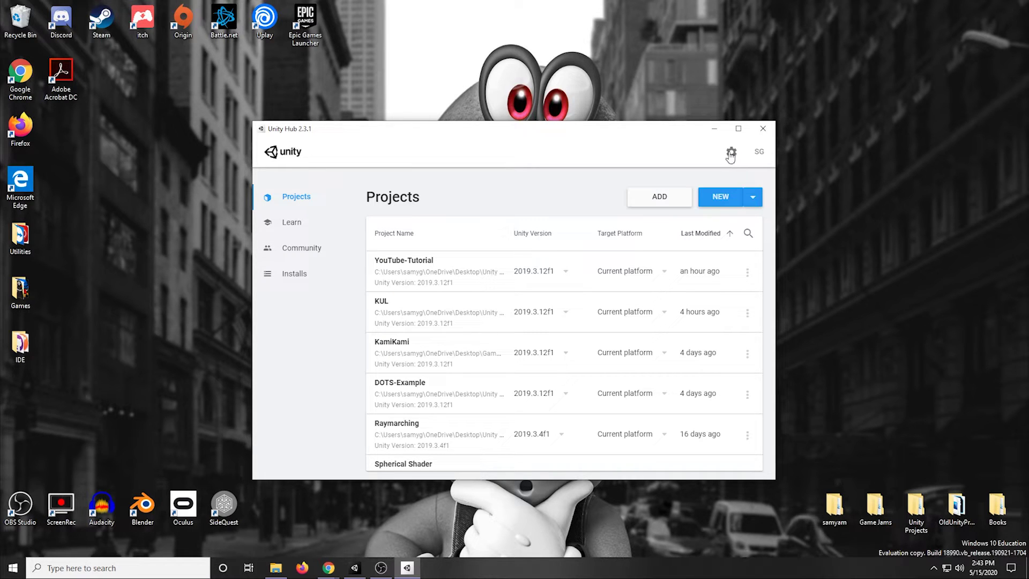
{"action": "left_click", "coordinate": [732, 155]}
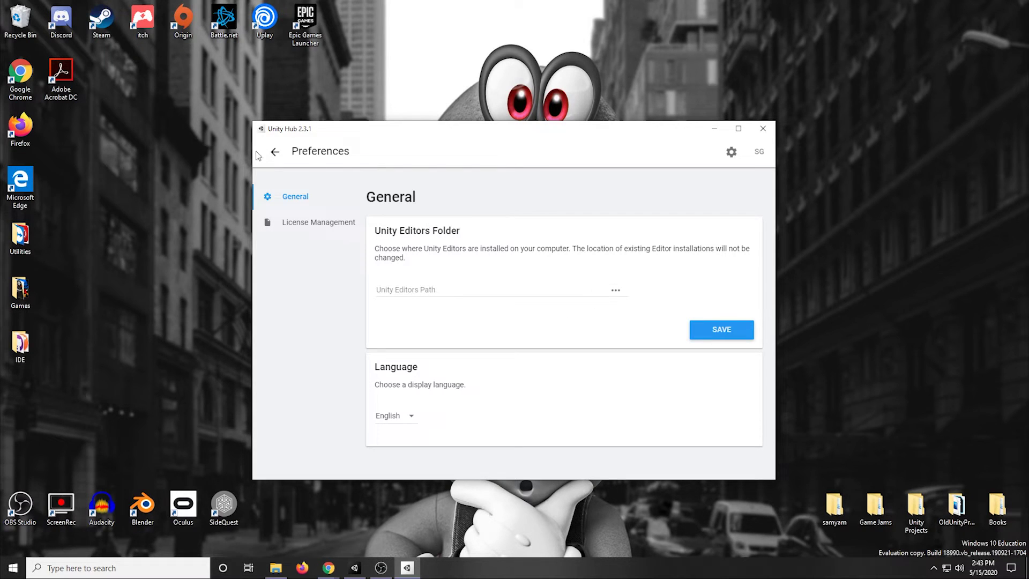
Leave Preferences and begin a new project from the Projects page
{"action": "left_click", "coordinate": [277, 153]}
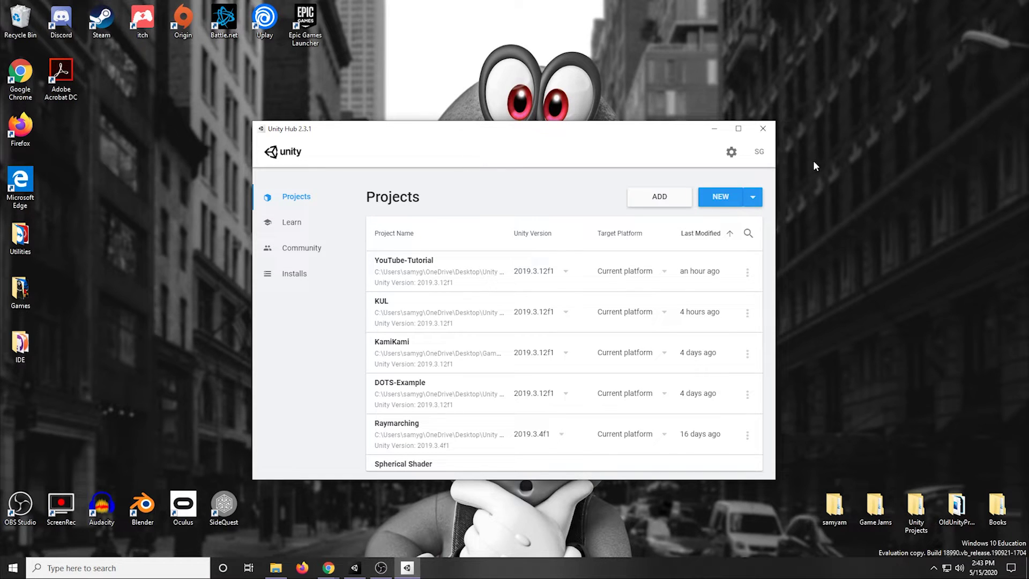
{"action": "left_click", "coordinate": [721, 203]}
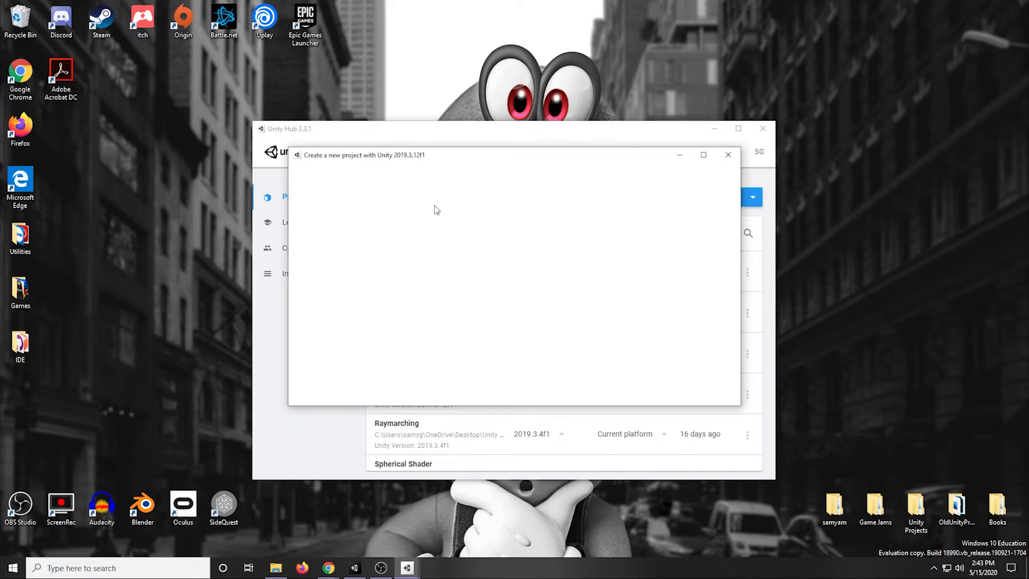
Pick 2019.3.12f1 from the NEW dropdown, name the 2D project TutorialSeries and create it
{"action": "left_click", "coordinate": [728, 154]}
{"action": "left_click", "coordinate": [751, 198]}
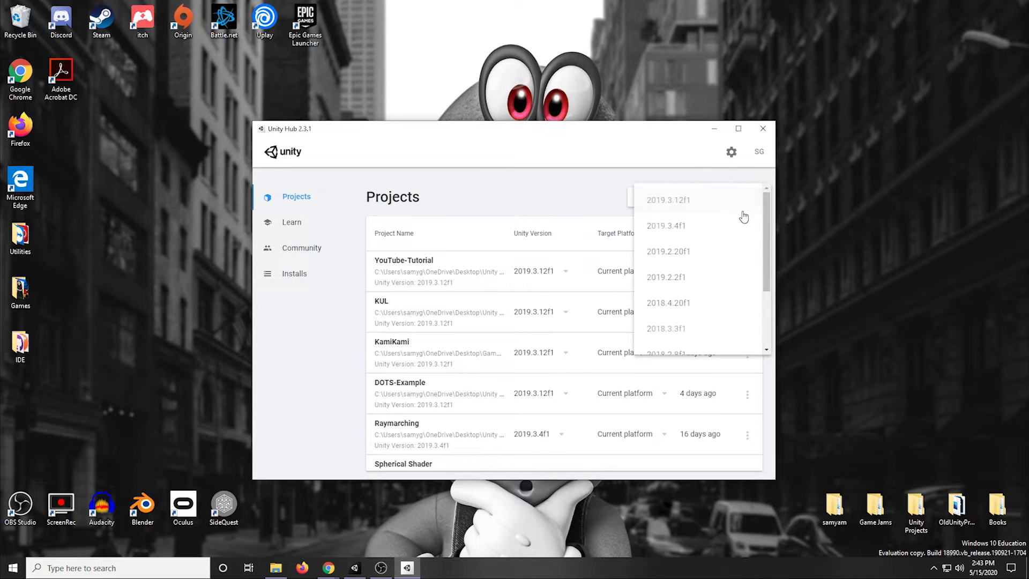
{"action": "left_click", "coordinate": [686, 200]}
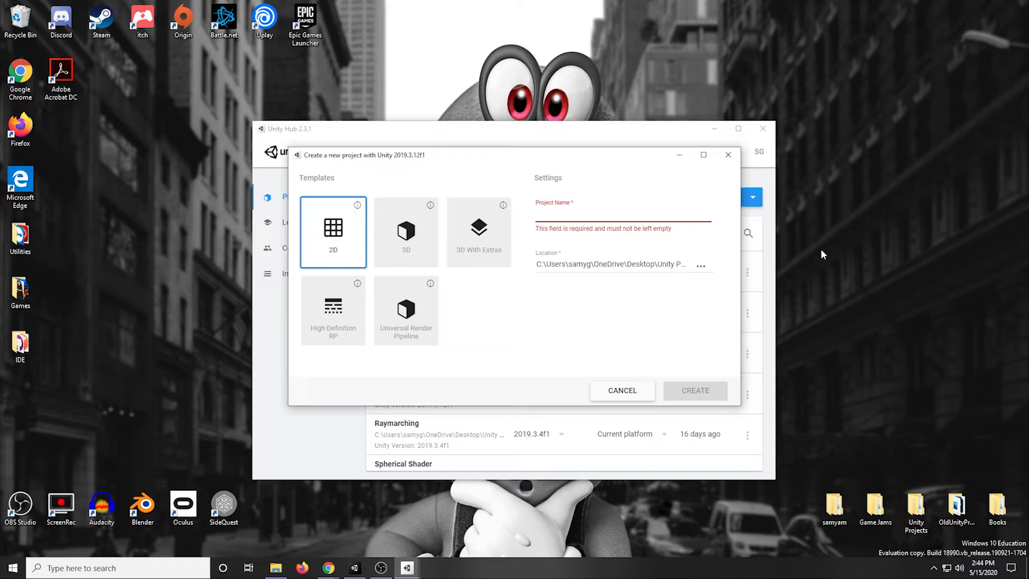
{"action": "type", "text": "Tutorial"}
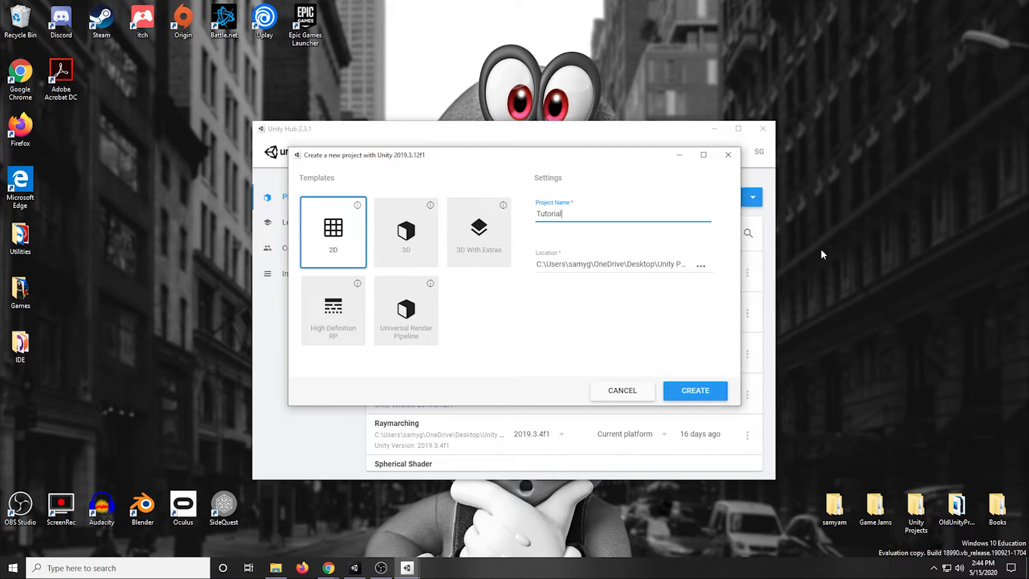
{"action": "type", "text": "Series"}
{"action": "left_click", "coordinate": [697, 390]}
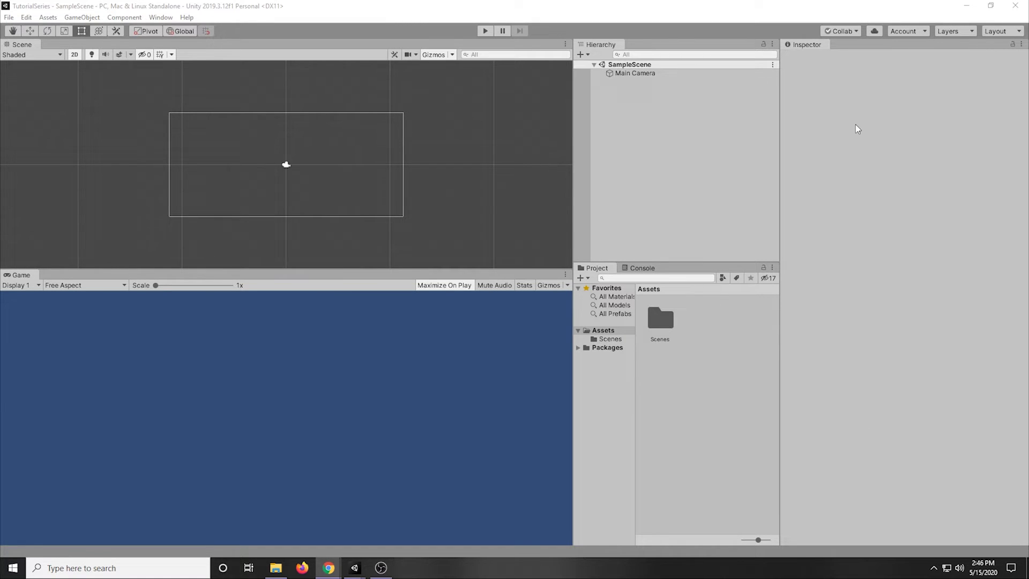
Switch the editor to the Default layout and pan the Scene view to frame the camera
{"action": "left_click", "coordinate": [997, 34]}
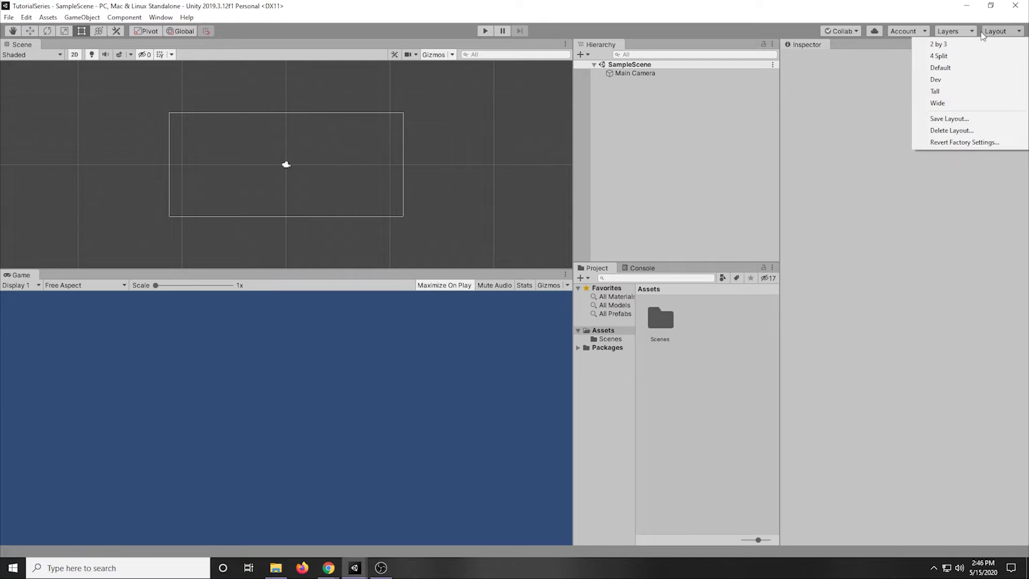
{"action": "left_click", "coordinate": [972, 69]}
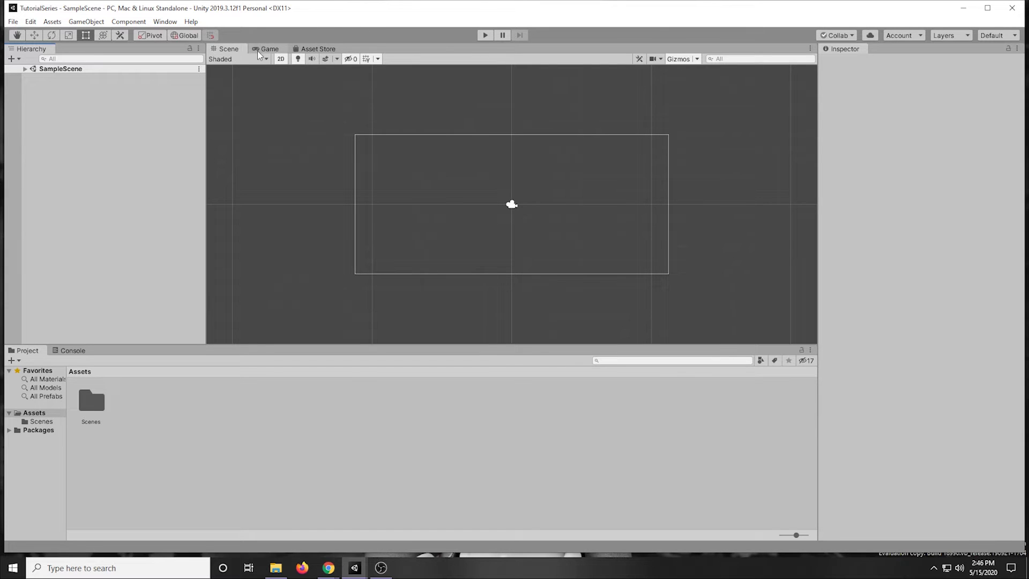
{"action": "scroll", "coordinate": [425, 154], "scroll_direction": "down", "scroll_amount": 1}
{"action": "scroll", "coordinate": [436, 177], "scroll_direction": "up", "scroll_amount": 3}
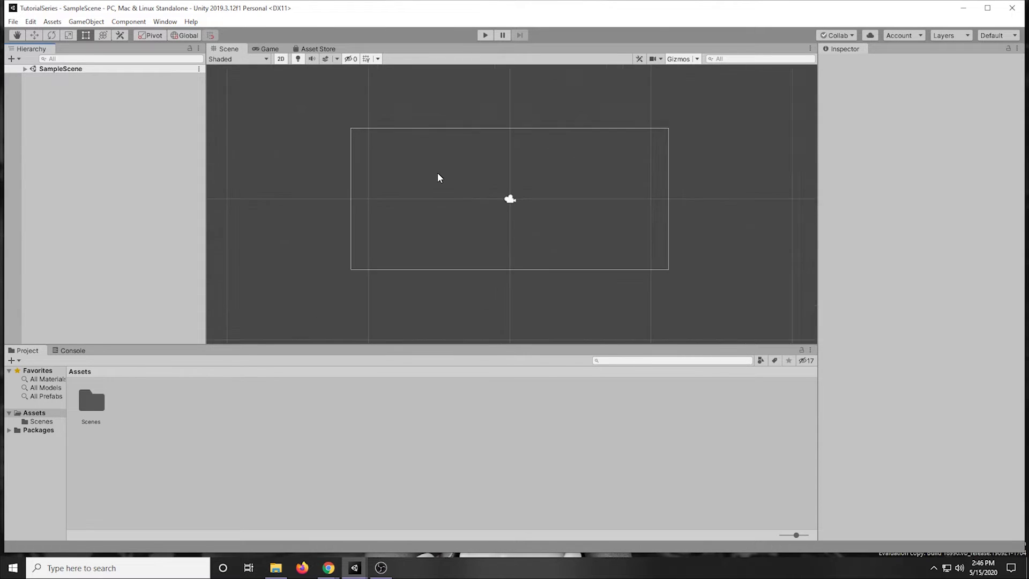
{"action": "middle_click_drag", "start_coordinate": [556, 243], "coordinate": [459, 238]}
{"action": "scroll", "coordinate": [565, 211], "scroll_direction": "up", "scroll_amount": 1}
{"action": "middle_click_drag", "start_coordinate": [503, 264], "coordinate": [491, 207]}
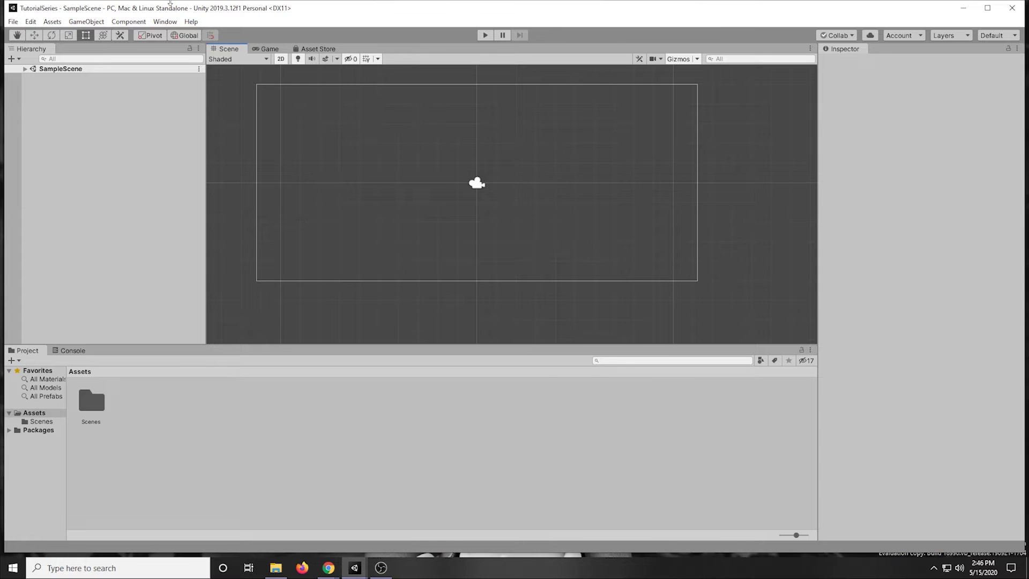
Dock the Game view to the right of the Scene view and widen it
{"action": "left_click", "coordinate": [266, 49]}
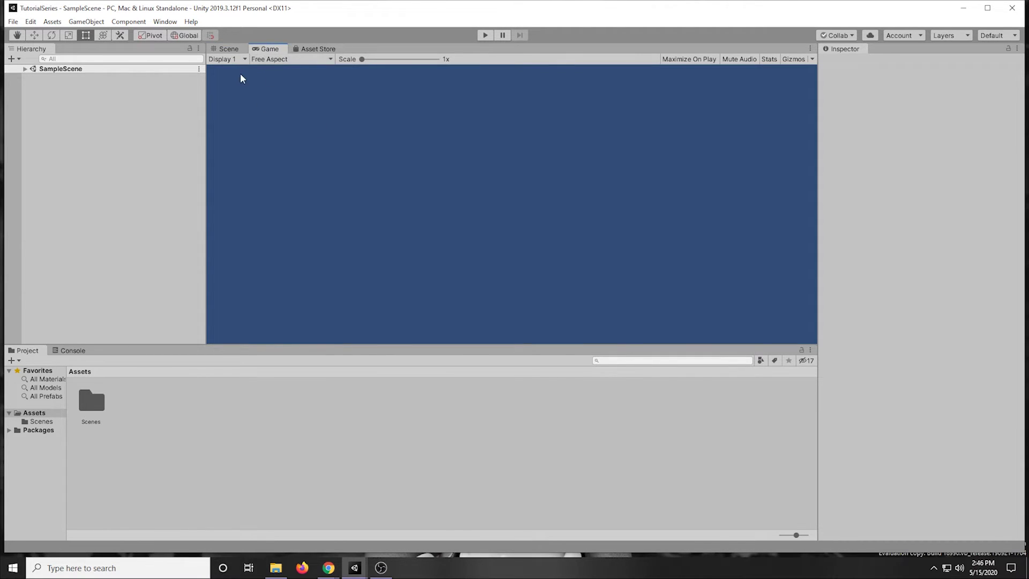
{"action": "left_click_drag", "start_coordinate": [260, 51], "coordinate": [779, 166]}
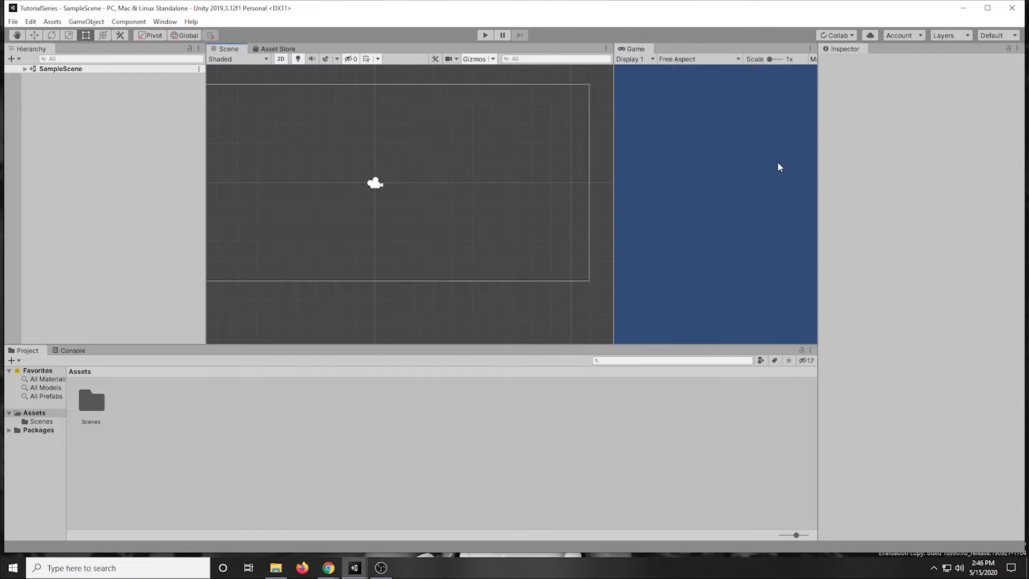
{"action": "left_click_drag", "start_coordinate": [612, 140], "coordinate": [484, 158]}
Pan the Scene view to reposition the camera frame
{"action": "key", "text": "q"}
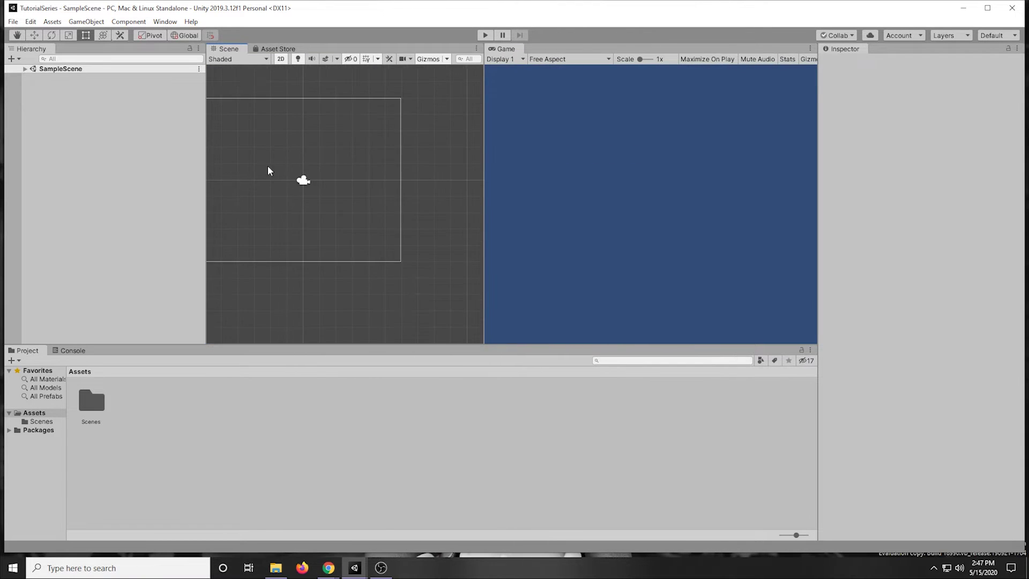
{"action": "key", "text": "t"}
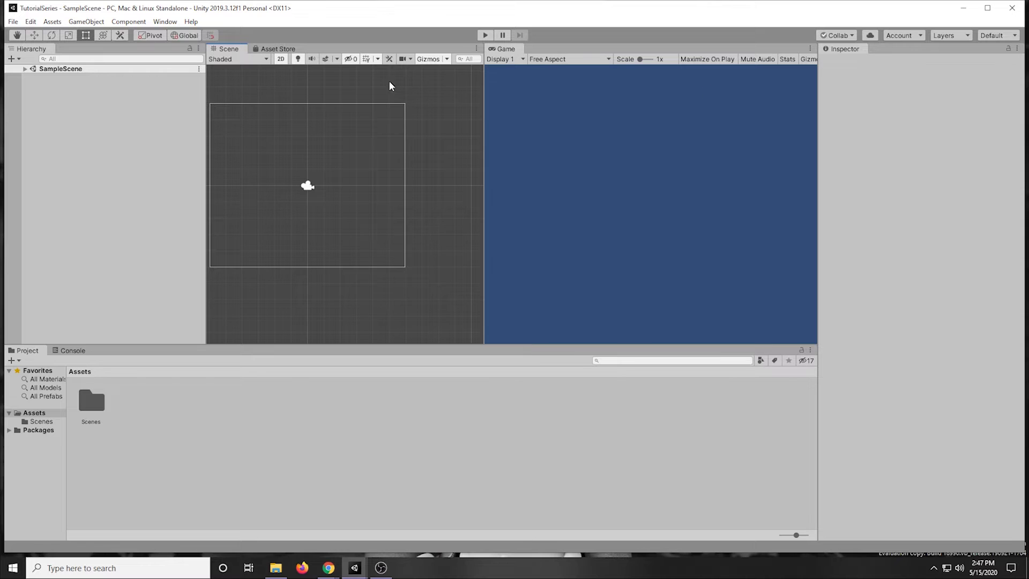
{"action": "scroll", "coordinate": [252, 256], "scroll_direction": "down", "scroll_amount": 1}
{"action": "middle_click_drag", "start_coordinate": [251, 256], "coordinate": [297, 274]}
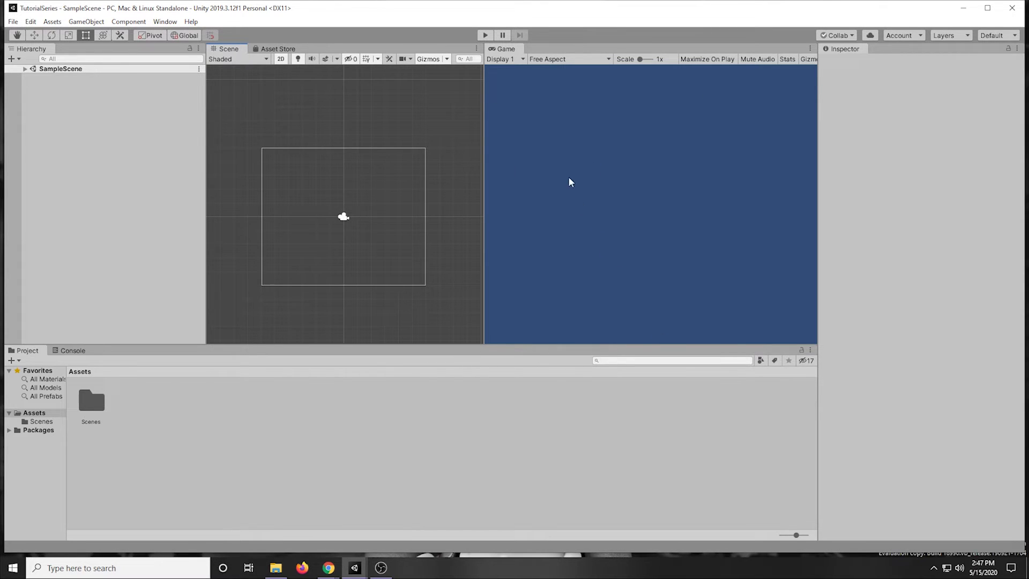
{"action": "middle_click_drag", "start_coordinate": [283, 272], "coordinate": [282, 259]}
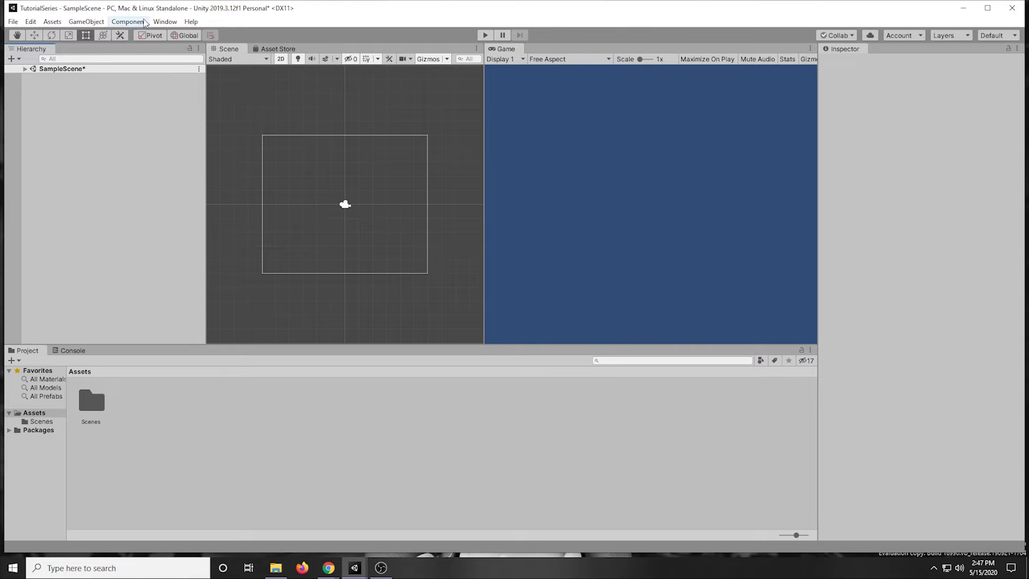
Add an empty GameObject to SampleScene with an empty child GameObject under it
{"action": "right_click", "coordinate": [35, 95]}
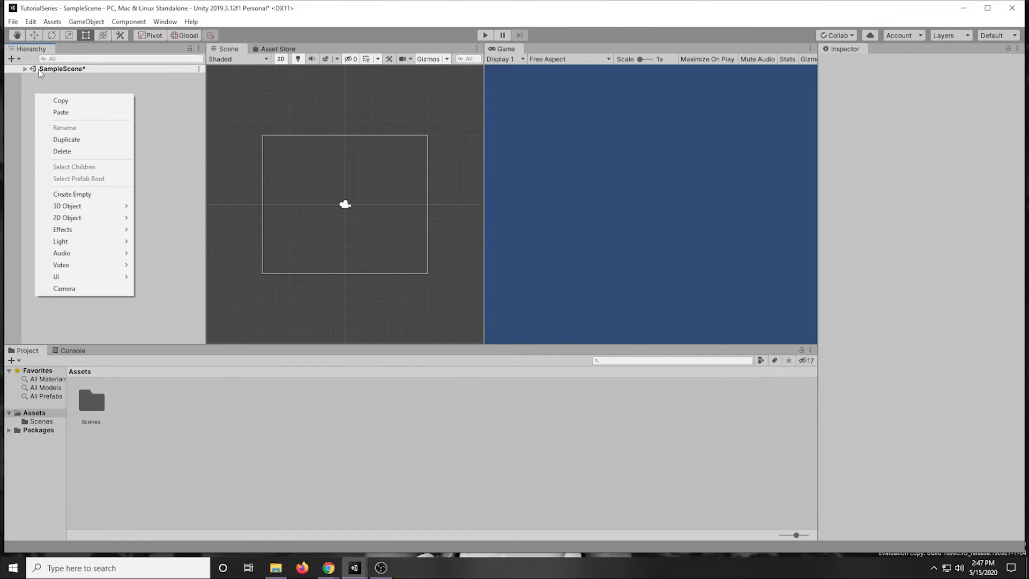
{"action": "left_click", "coordinate": [28, 75]}
{"action": "left_click", "coordinate": [24, 70]}
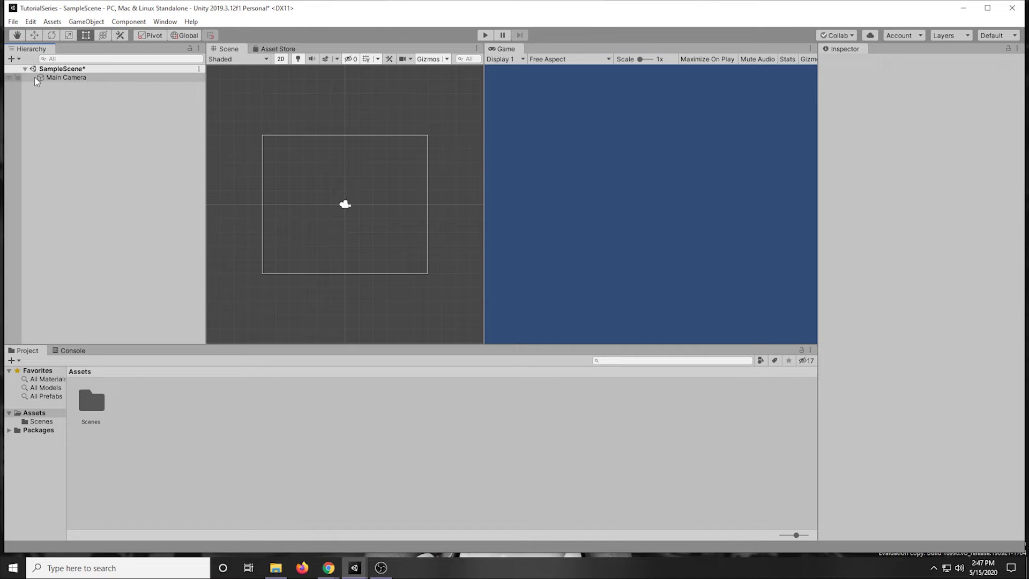
{"action": "right_click", "coordinate": [48, 107]}
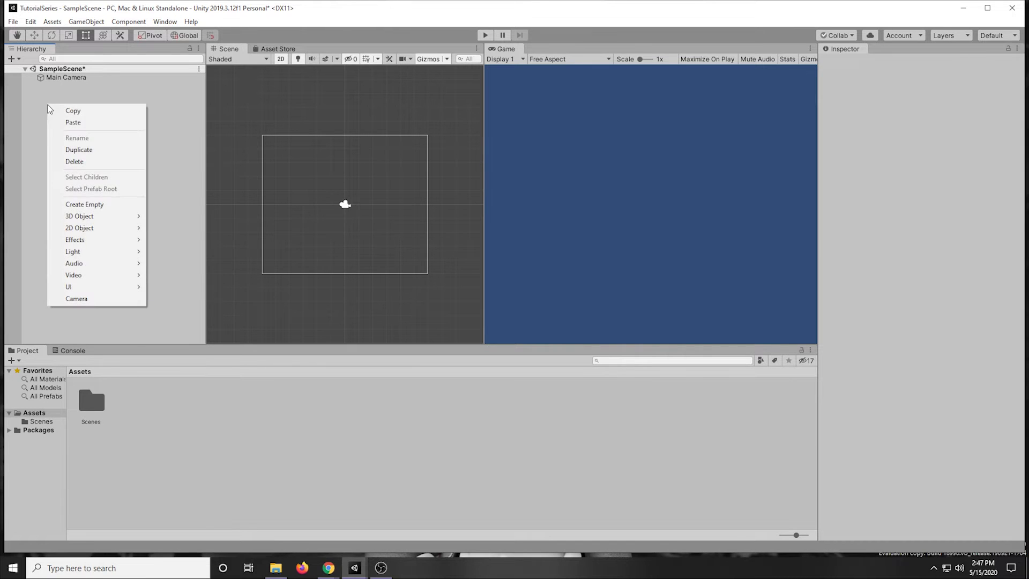
{"action": "left_click", "coordinate": [94, 205]}
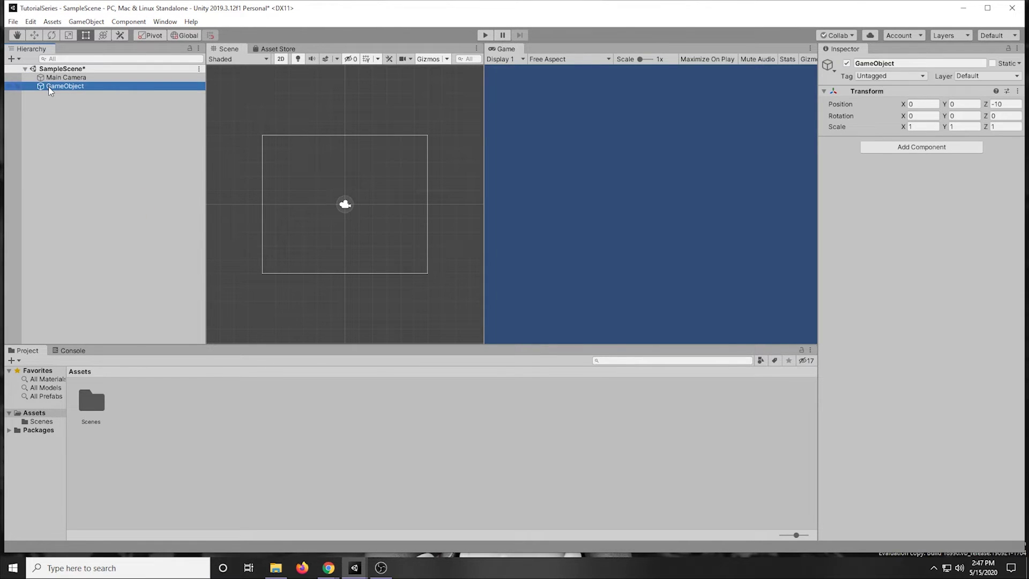
{"action": "left_click", "coordinate": [69, 101]}
{"action": "left_click", "coordinate": [72, 87]}
{"action": "right_click", "coordinate": [53, 89]}
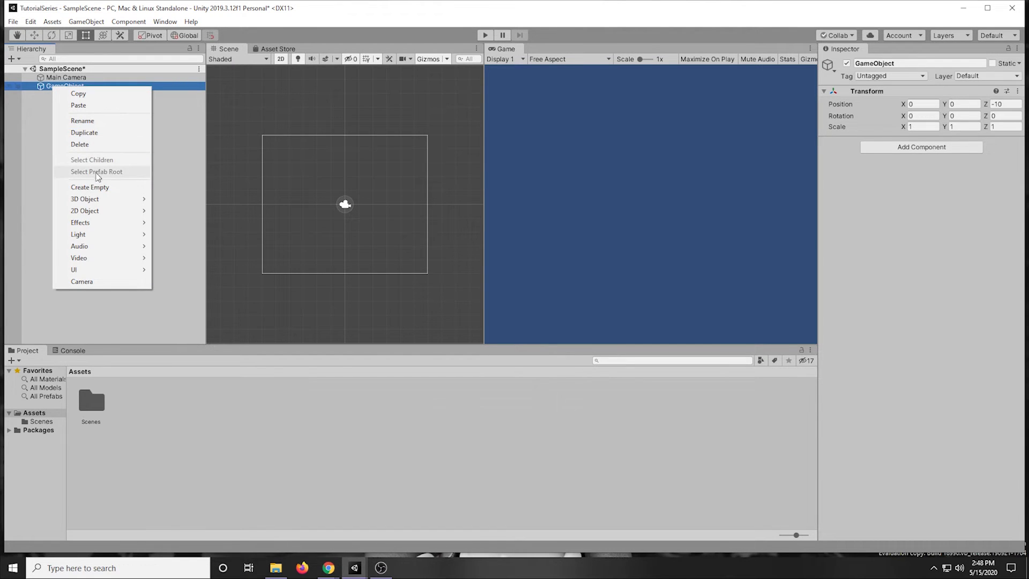
{"action": "left_click", "coordinate": [101, 188]}
Inspect the Transforms of the parent and child GameObjects and the Main Camera
{"action": "left_click", "coordinate": [73, 95], "text": "ctrl"}
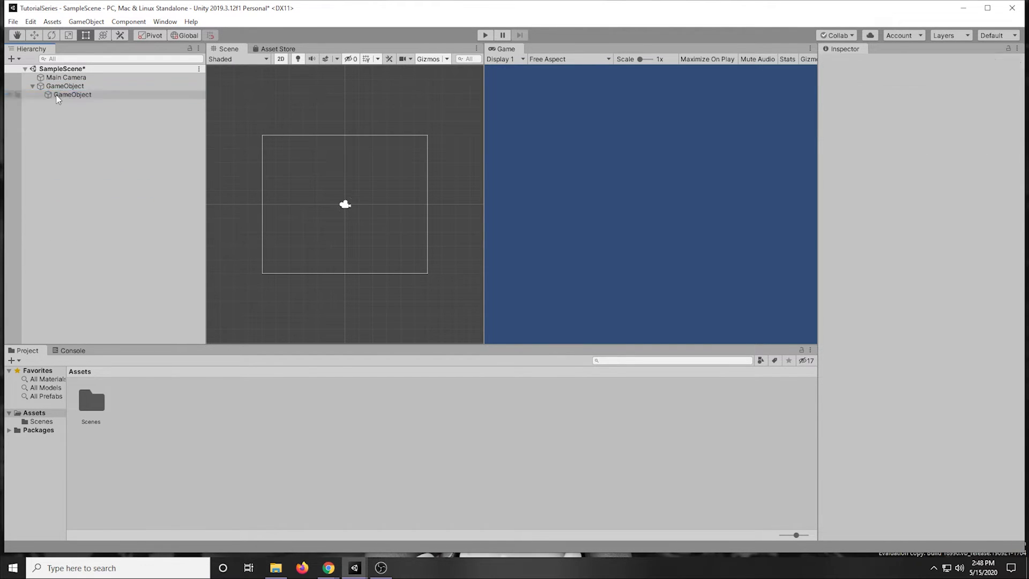
{"action": "left_click", "coordinate": [73, 95], "text": "ctrl"}
{"action": "left_click", "coordinate": [73, 95], "text": "ctrl"}
{"action": "left_click", "coordinate": [66, 87]}
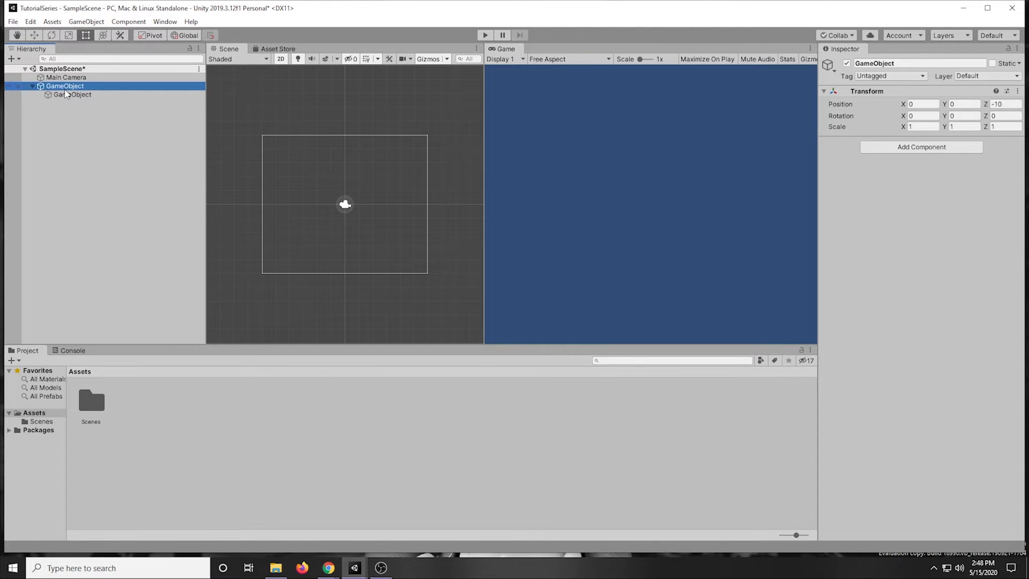
{"action": "left_click", "coordinate": [92, 96]}
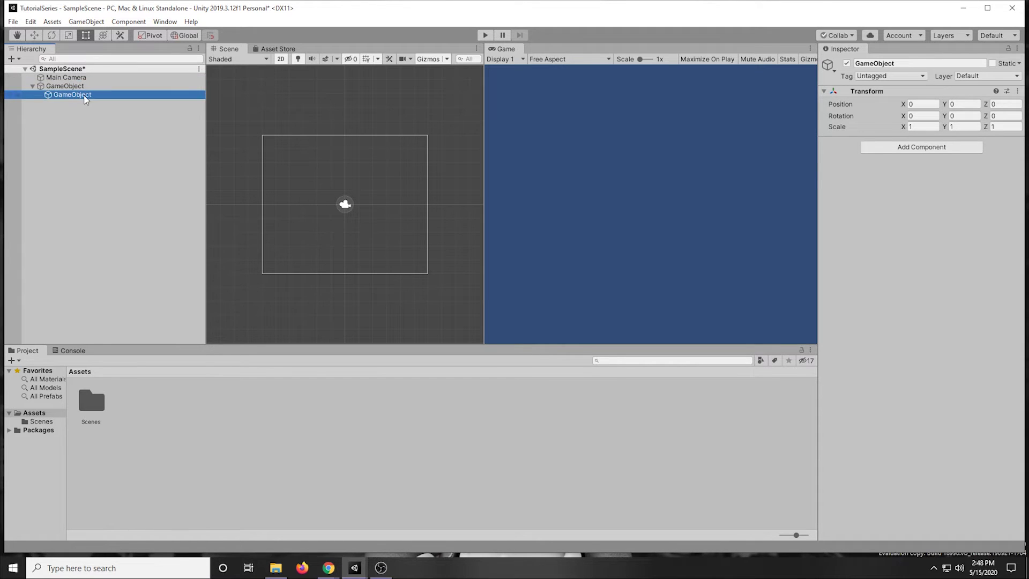
{"action": "left_click", "coordinate": [70, 78]}
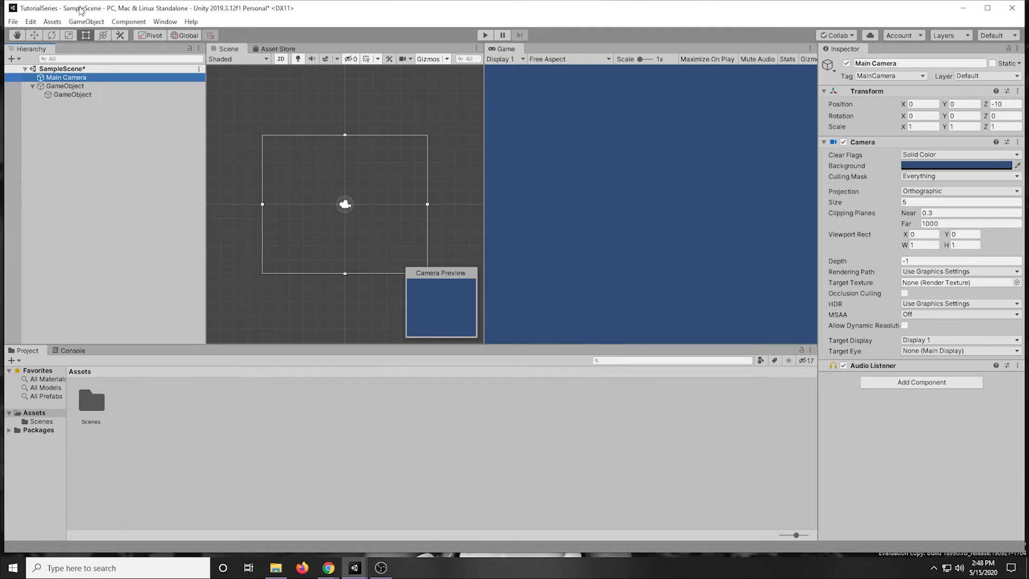
{"action": "left_click", "coordinate": [73, 95]}
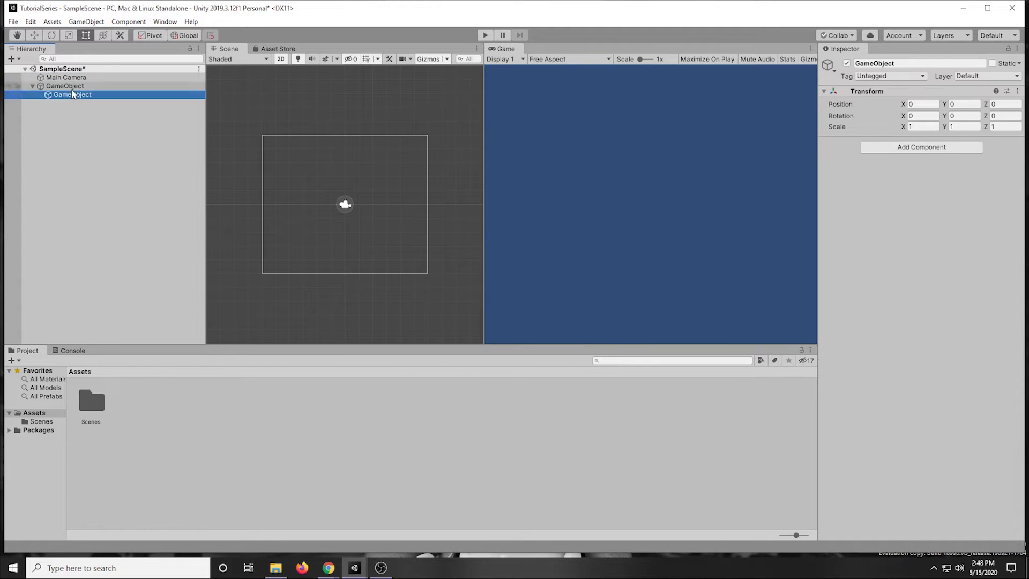
{"action": "left_click", "coordinate": [64, 86]}
{"action": "left_click", "coordinate": [76, 96]}
{"action": "left_click", "coordinate": [64, 86]}
{"action": "left_click", "coordinate": [80, 96]}
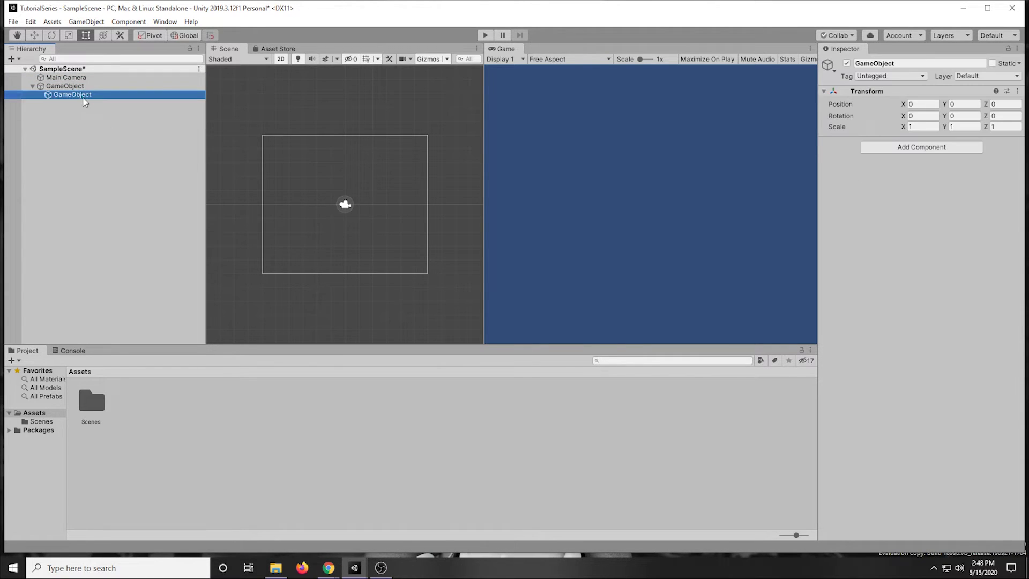
Delete the parent GameObject along with its child, then select Main Camera
{"action": "left_click", "coordinate": [70, 77]}
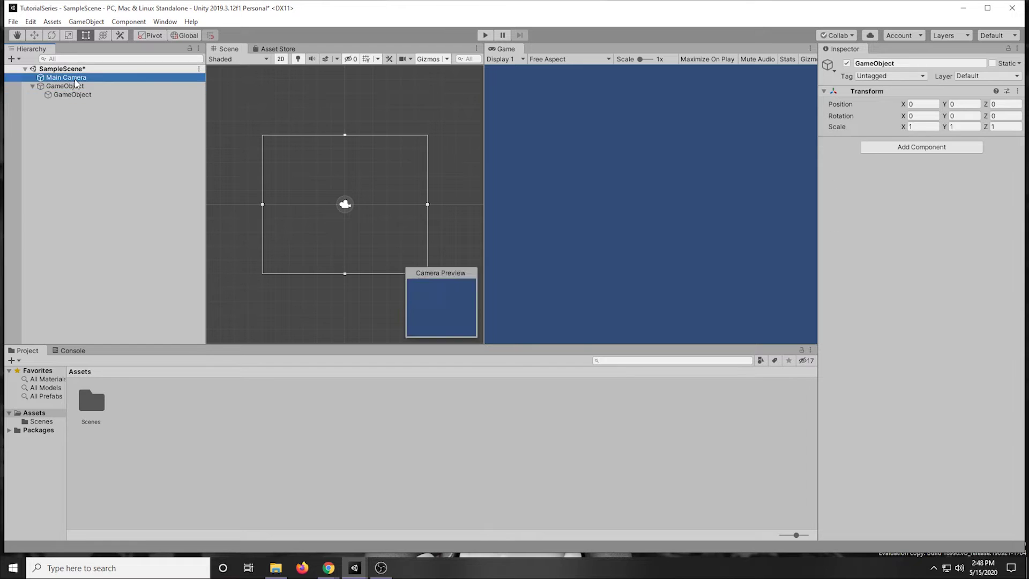
{"action": "left_click", "coordinate": [65, 86]}
{"action": "left_click", "coordinate": [81, 95]}
{"action": "left_click", "coordinate": [64, 87]}
{"action": "key", "text": "Delete"}
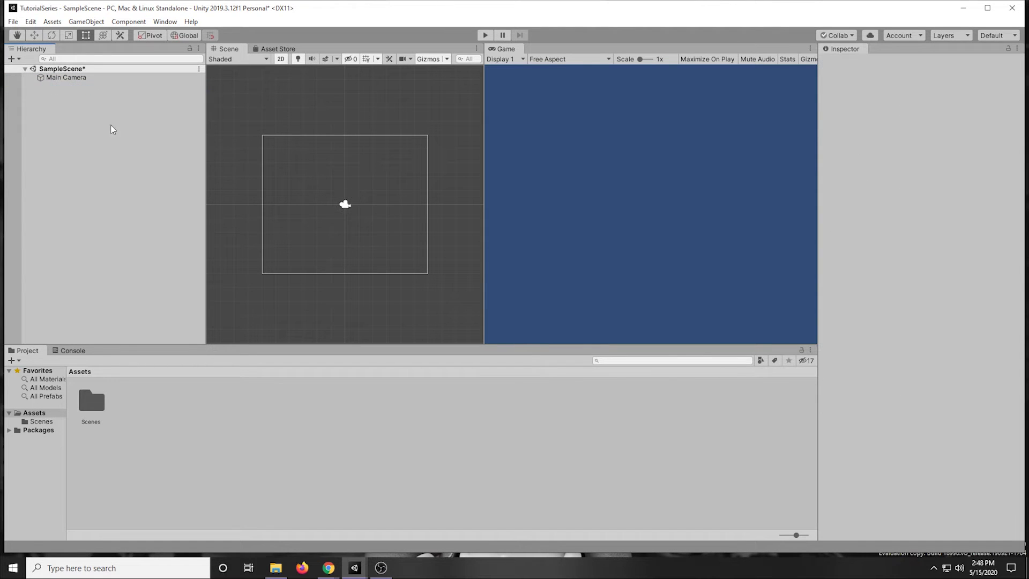
{"action": "middle_click_drag", "start_coordinate": [289, 216], "coordinate": [276, 196]}
{"action": "left_click", "coordinate": [63, 77]}
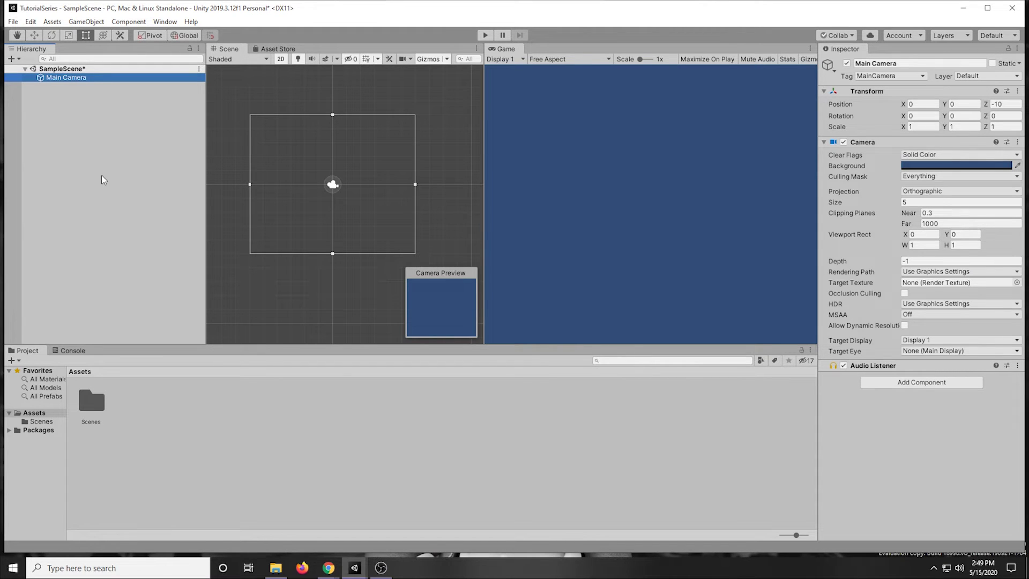
{"action": "left_click", "coordinate": [89, 416]}
{"action": "left_click", "coordinate": [156, 418]}
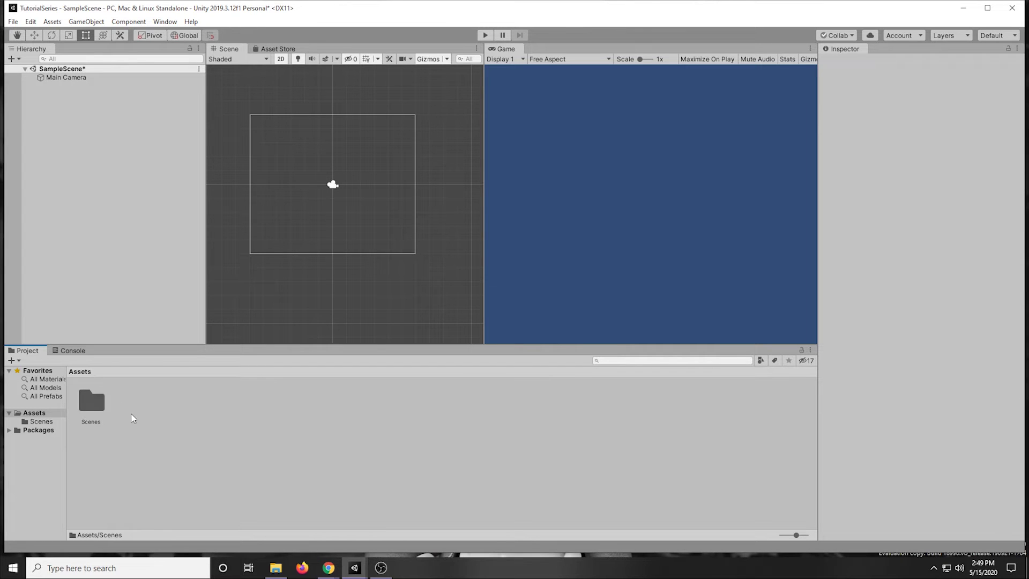
{"action": "double_click", "coordinate": [92, 401]}
{"action": "left_click", "coordinate": [34, 412]}
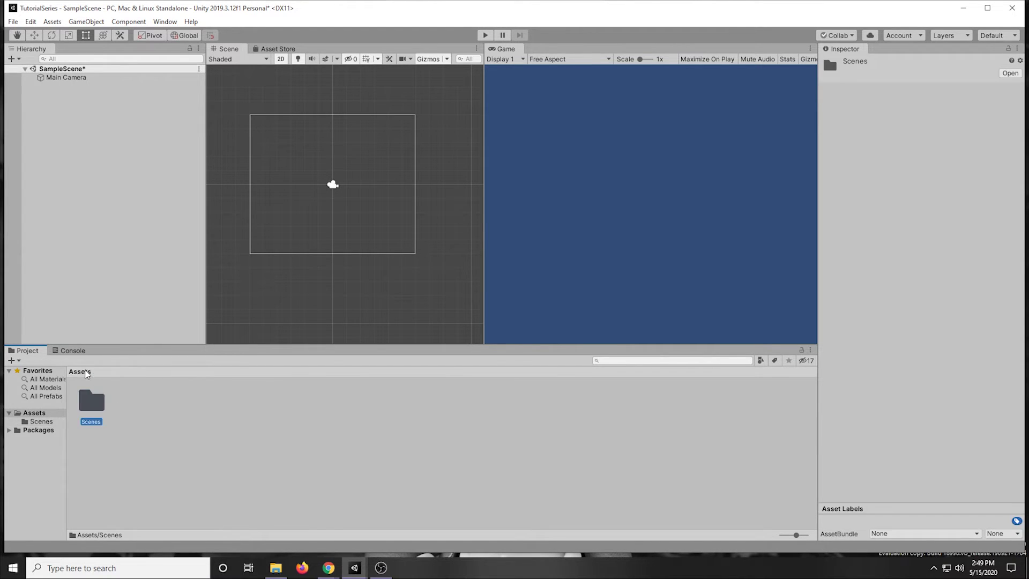
{"action": "left_click", "coordinate": [331, 446]}
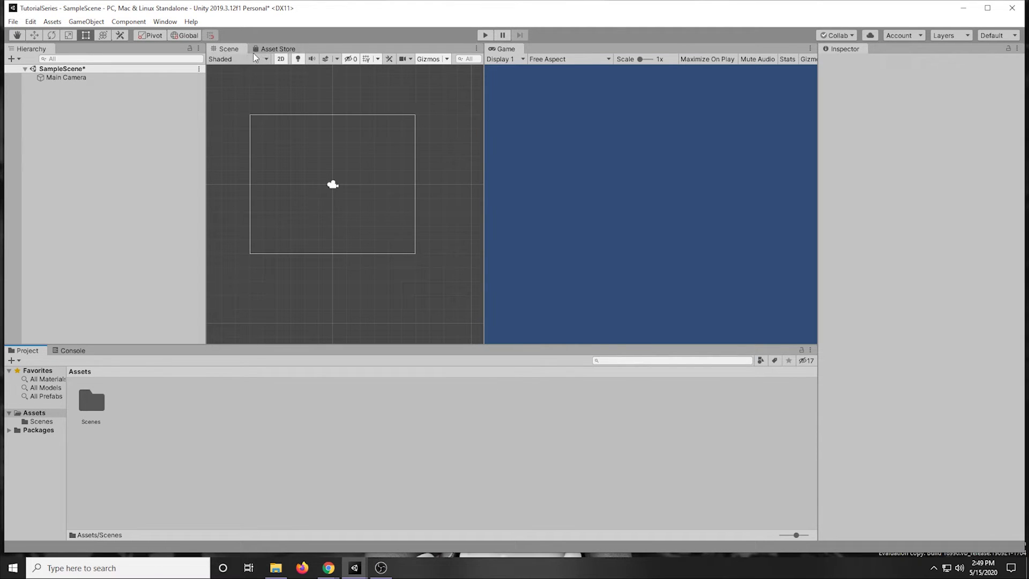
{"action": "left_click", "coordinate": [278, 49]}
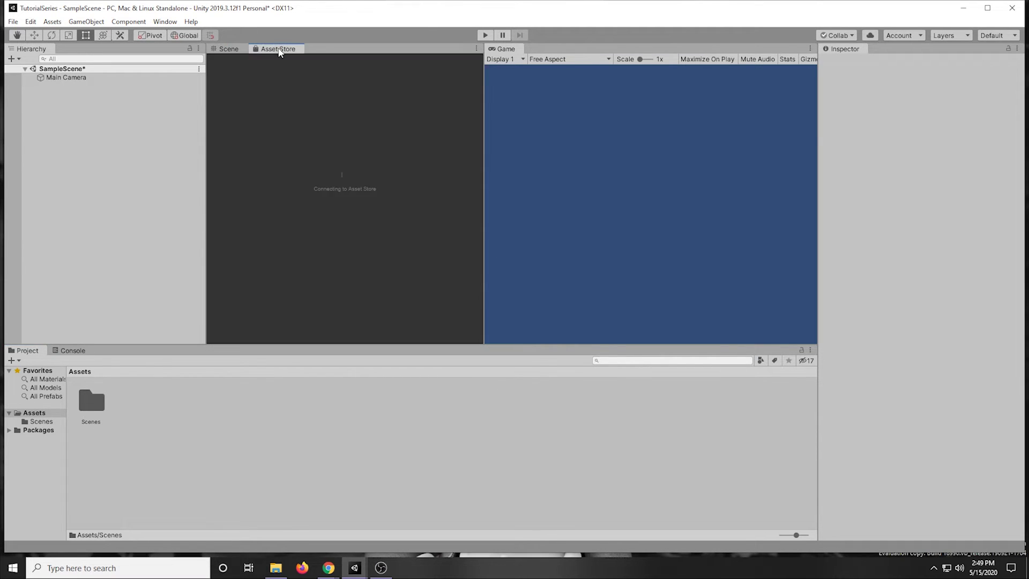
{"action": "left_click", "coordinate": [161, 21]}
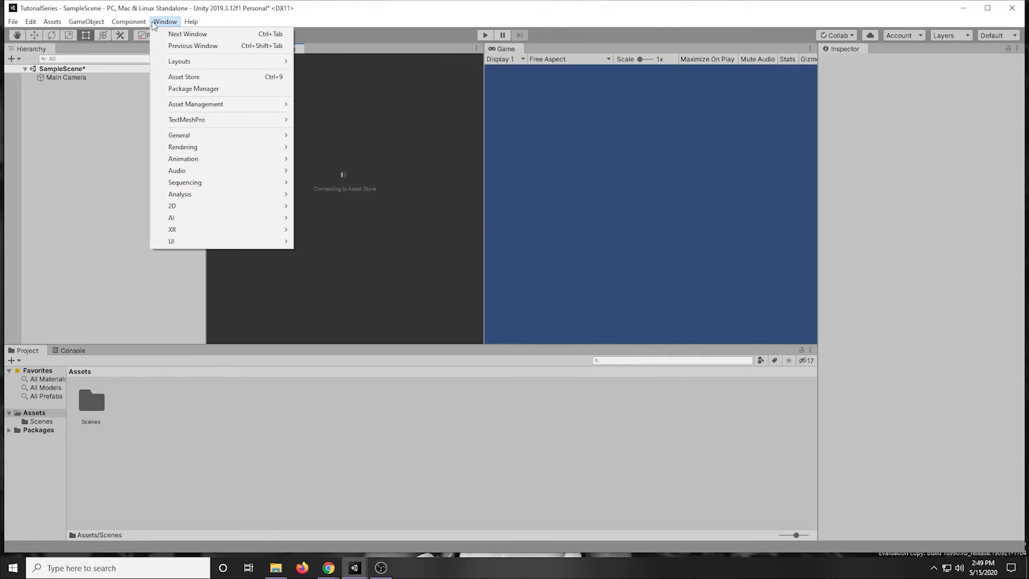
{"action": "mouse_move", "coordinate": [163, 107]}
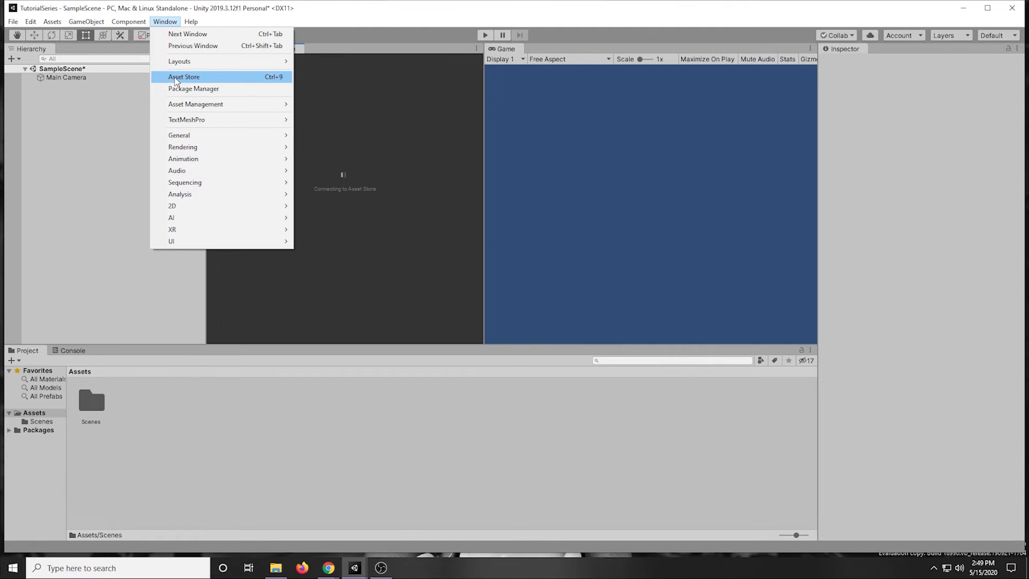
{"action": "left_click", "coordinate": [135, 268]}
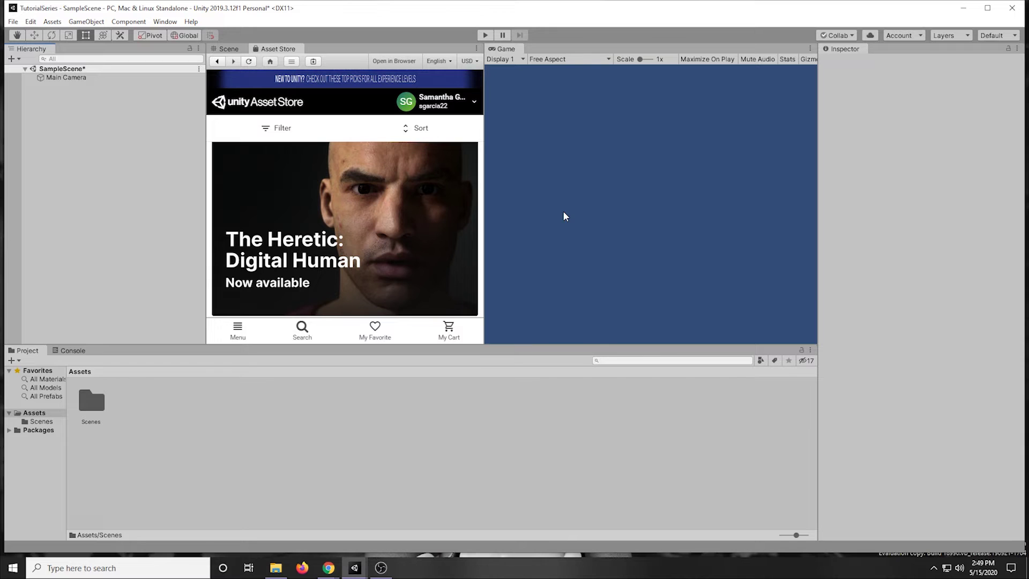
{"action": "left_click", "coordinate": [228, 48]}
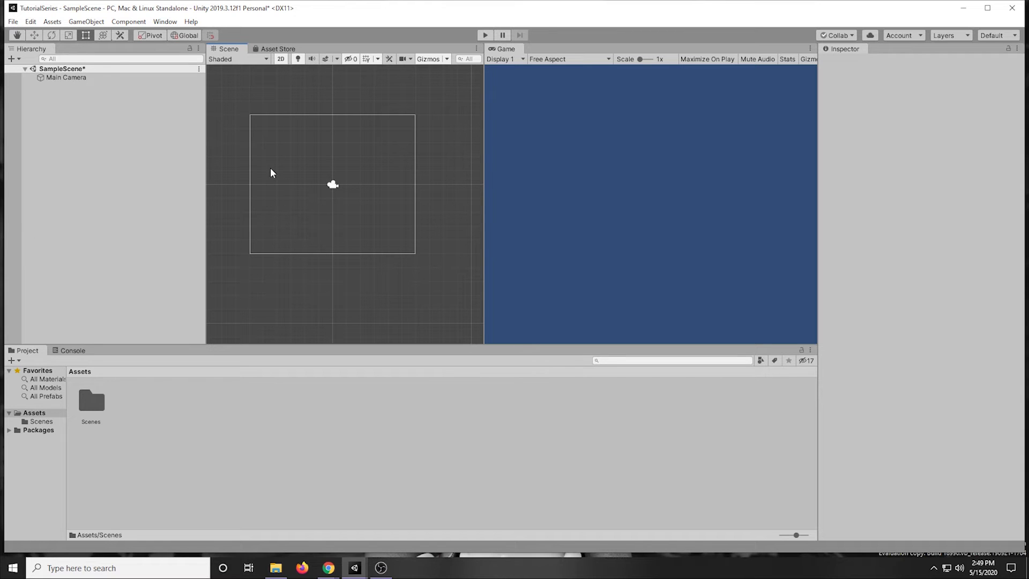
{"action": "middle_click_drag", "start_coordinate": [282, 152], "coordinate": [234, 139]}
{"action": "middle_click_drag", "start_coordinate": [279, 222], "coordinate": [364, 219]}
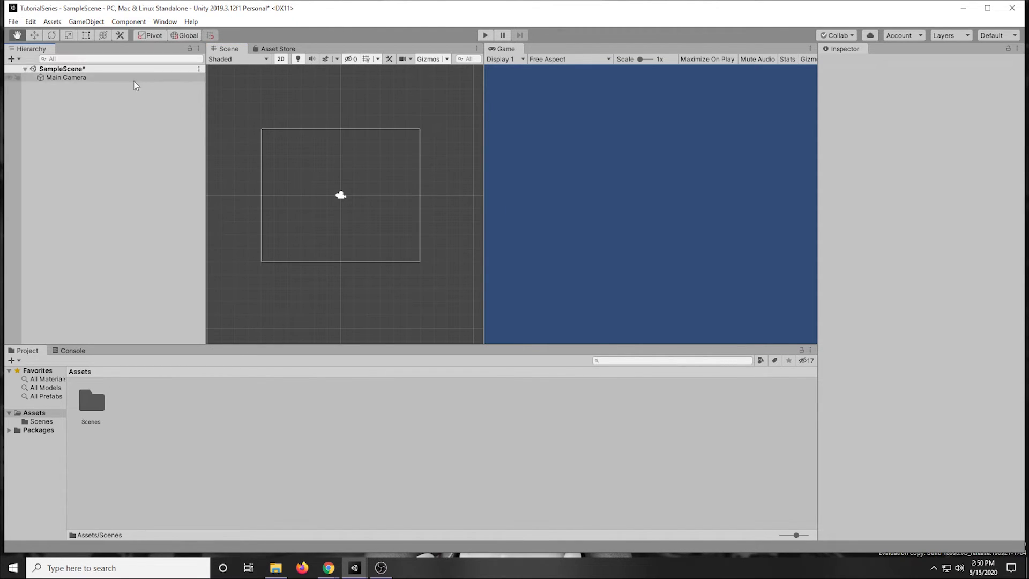
{"action": "right_click", "coordinate": [68, 116]}
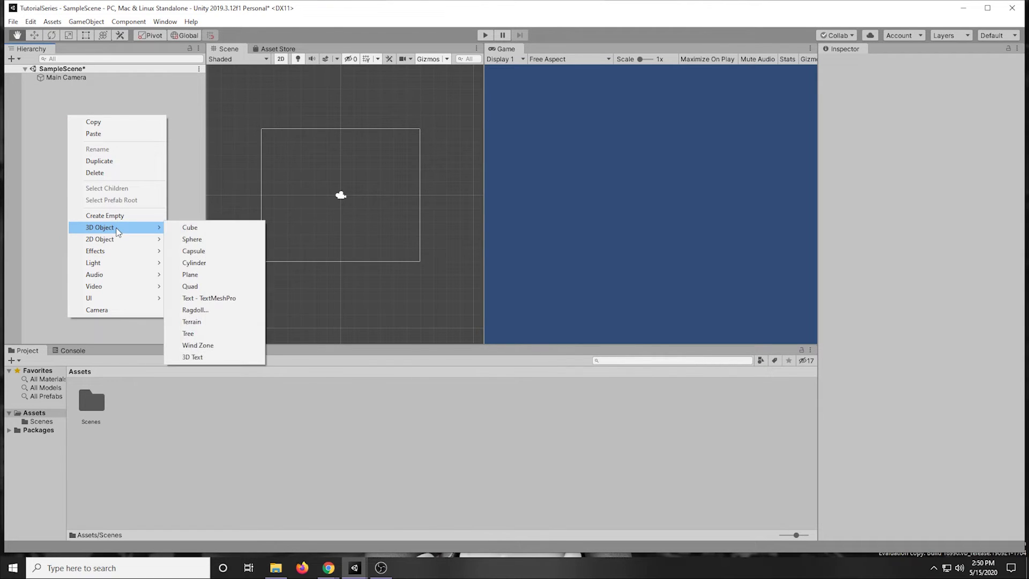
Create a 3D Cube from the Hierarchy context menu and pan the Scene view to it
{"action": "mouse_move", "coordinate": [118, 240]}
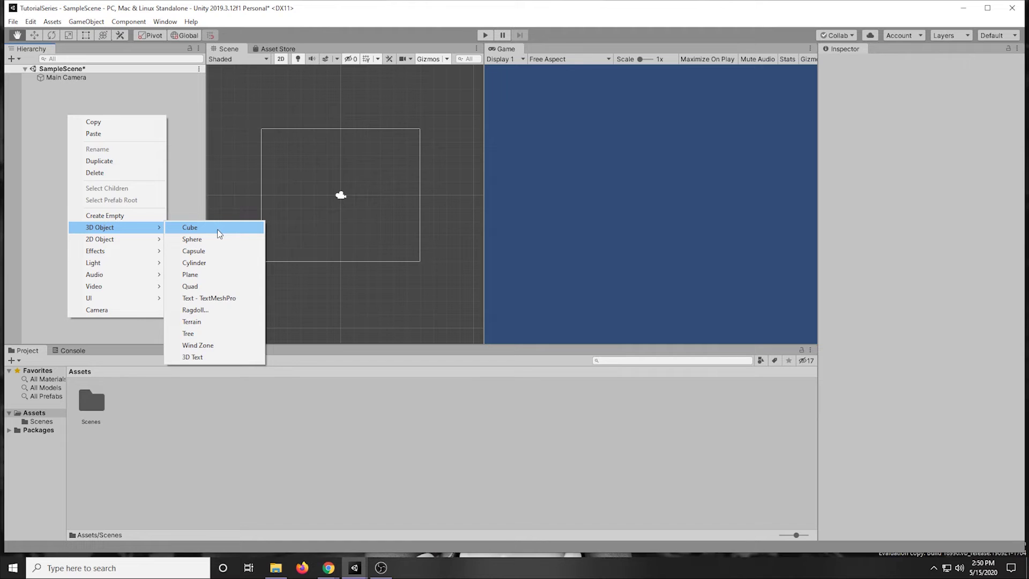
{"action": "left_click", "coordinate": [217, 229]}
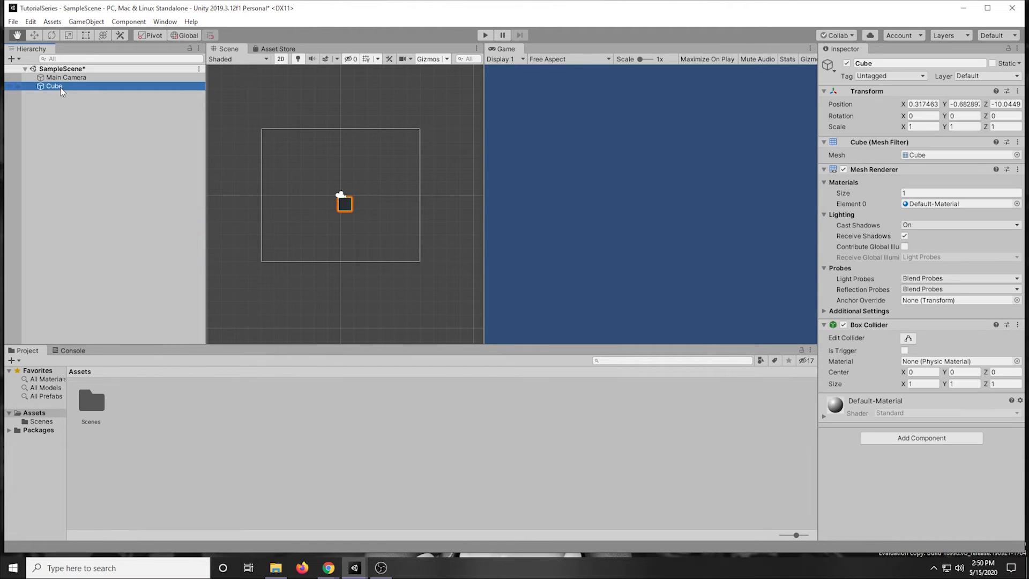
{"action": "double_click", "coordinate": [60, 87]}
{"action": "scroll", "coordinate": [275, 229], "scroll_direction": "down", "scroll_amount": 10}
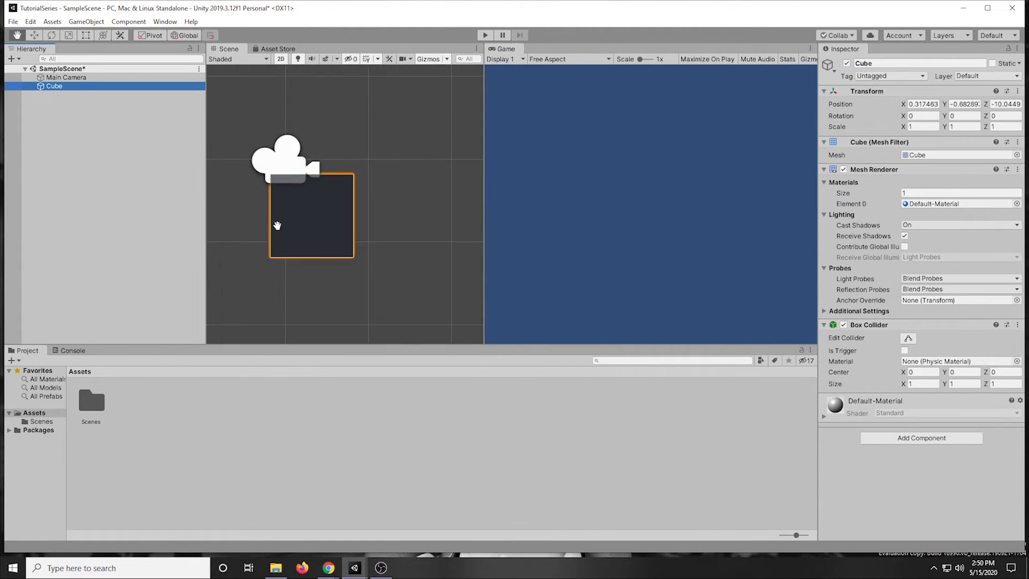
{"action": "scroll", "coordinate": [252, 243], "scroll_direction": "down", "scroll_amount": 3}
{"action": "left_click_drag", "start_coordinate": [275, 235], "coordinate": [321, 223]}
Frame the selected Cube with F and zoom the Scene view in on it
{"action": "left_click", "coordinate": [69, 78]}
{"action": "double_click", "coordinate": [54, 86]}
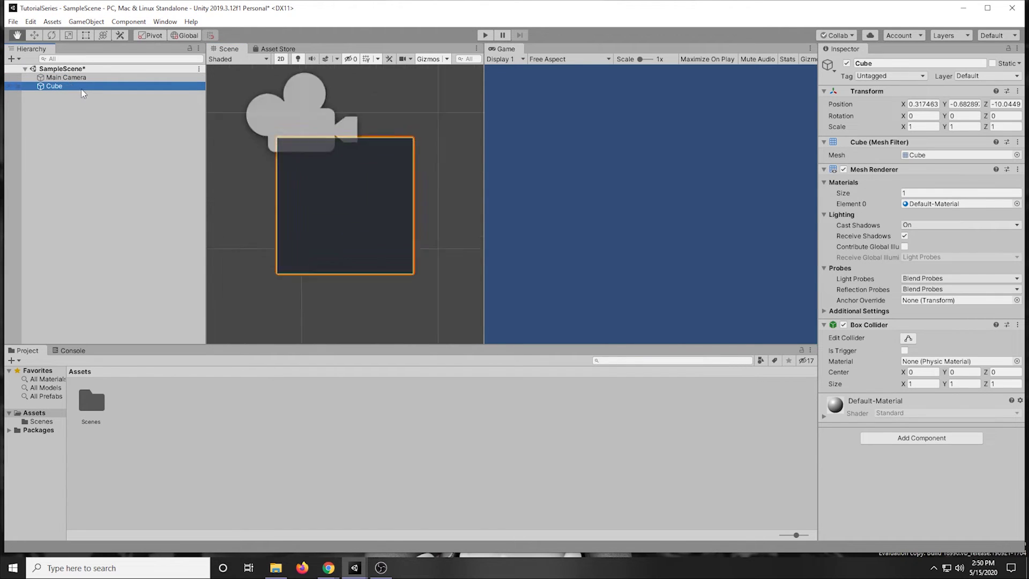
{"action": "scroll", "coordinate": [234, 200], "scroll_direction": "down", "scroll_amount": 3}
{"action": "scroll", "coordinate": [233, 200], "scroll_direction": "down", "scroll_amount": 2}
{"action": "left_click_drag", "start_coordinate": [234, 200], "coordinate": [324, 186]}
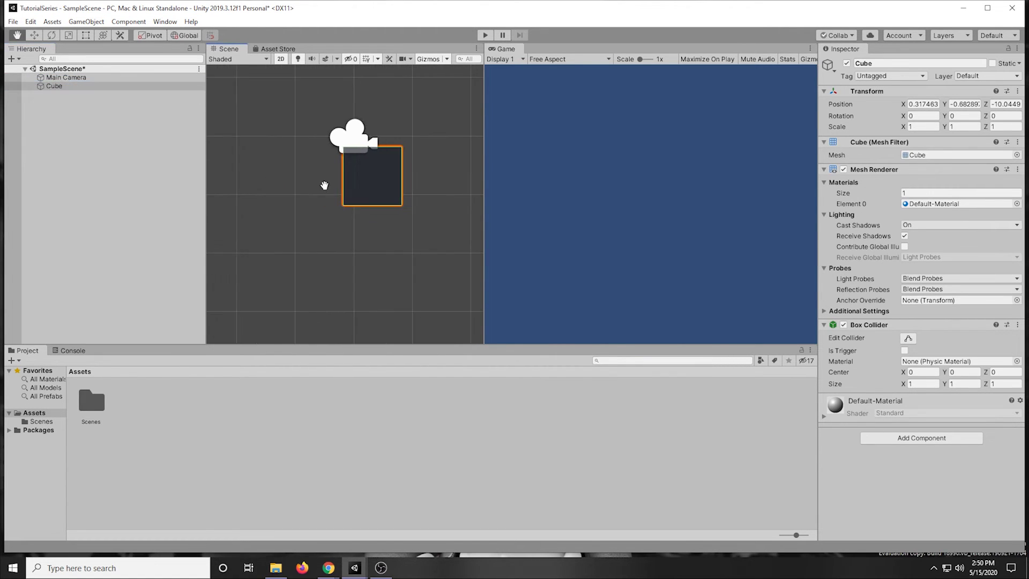
{"action": "scroll", "coordinate": [250, 200], "scroll_direction": "down", "scroll_amount": 2}
{"action": "left_click", "coordinate": [54, 87]}
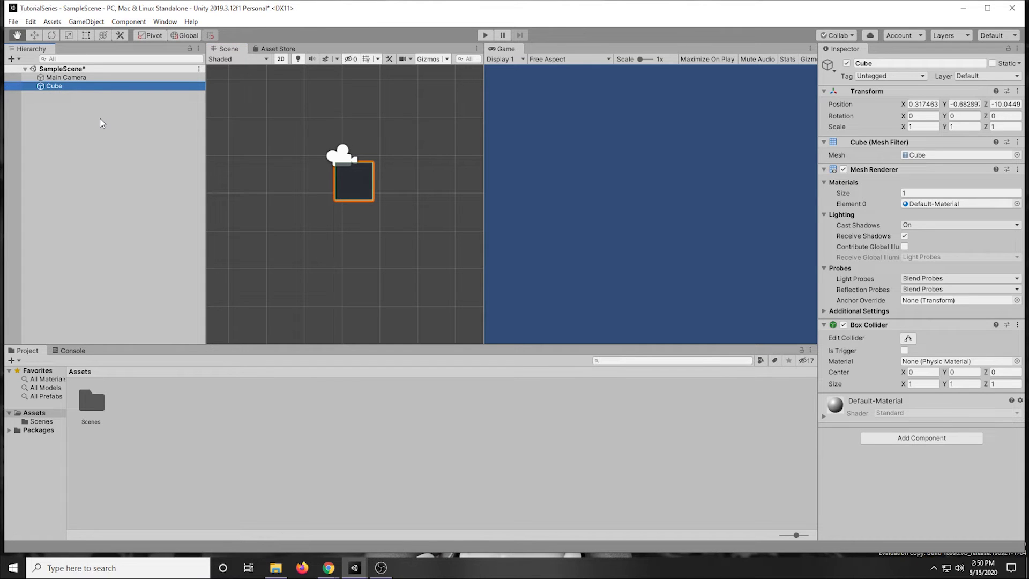
{"action": "key", "text": "f"}
{"action": "scroll", "coordinate": [299, 168], "scroll_direction": "down", "scroll_amount": 2}
{"action": "scroll", "coordinate": [299, 167], "scroll_direction": "down", "scroll_amount": 4}
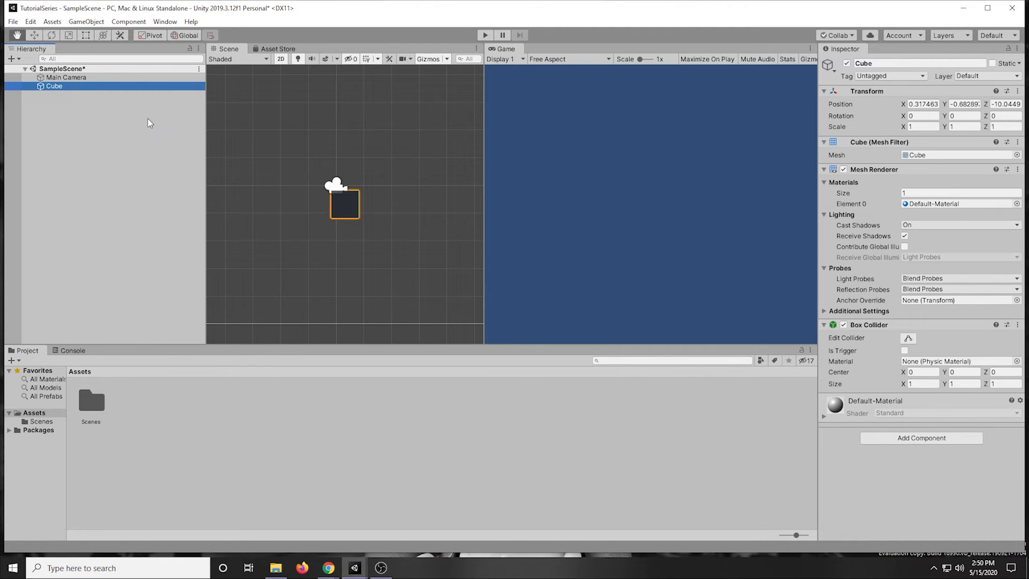
{"action": "scroll", "coordinate": [318, 201], "scroll_direction": "down", "scroll_amount": 1}
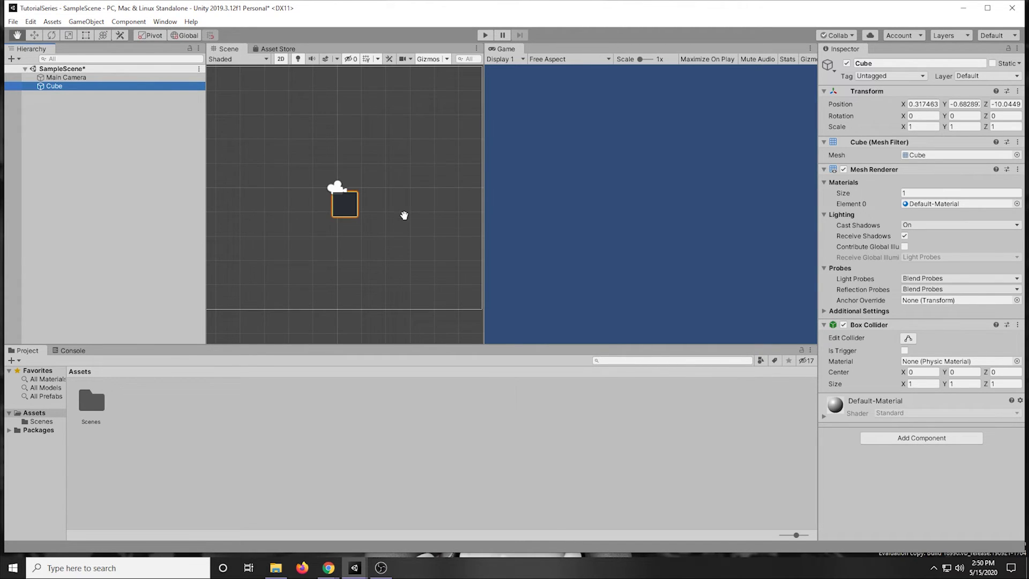
Move the cube down and left, then rotate it about 45° into a diamond
{"action": "key", "text": "w"}
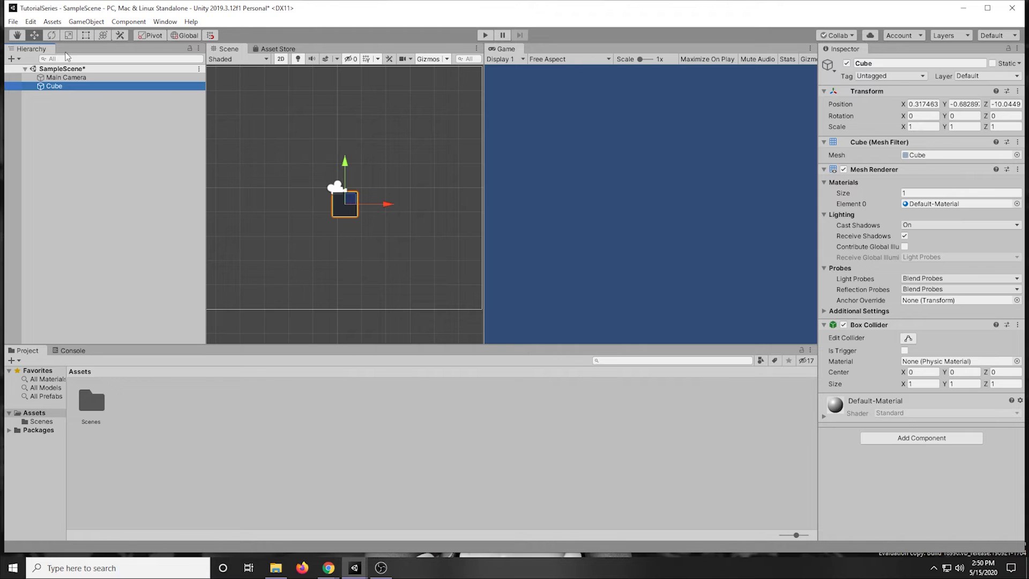
{"action": "left_click", "coordinate": [34, 36]}
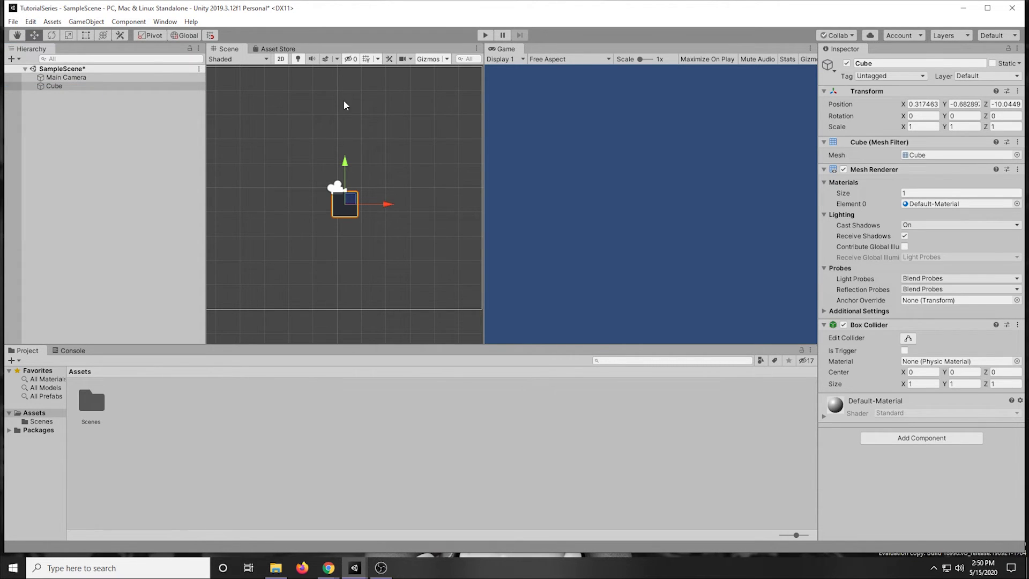
{"action": "mouse_move", "coordinate": [345, 169]}
{"action": "left_mouse_down"}
{"action": "mouse_move", "coordinate": [343, 119]}
{"action": "mouse_move", "coordinate": [343, 170]}
{"action": "left_mouse_up"}
{"action": "left_click_drag", "start_coordinate": [398, 202], "coordinate": [375, 207]}
{"action": "mouse_move", "coordinate": [331, 200]}
{"action": "middle_mouse_down"}
{"action": "mouse_move", "coordinate": [358, 214]}
{"action": "mouse_move", "coordinate": [323, 210]}
{"action": "middle_mouse_up"}
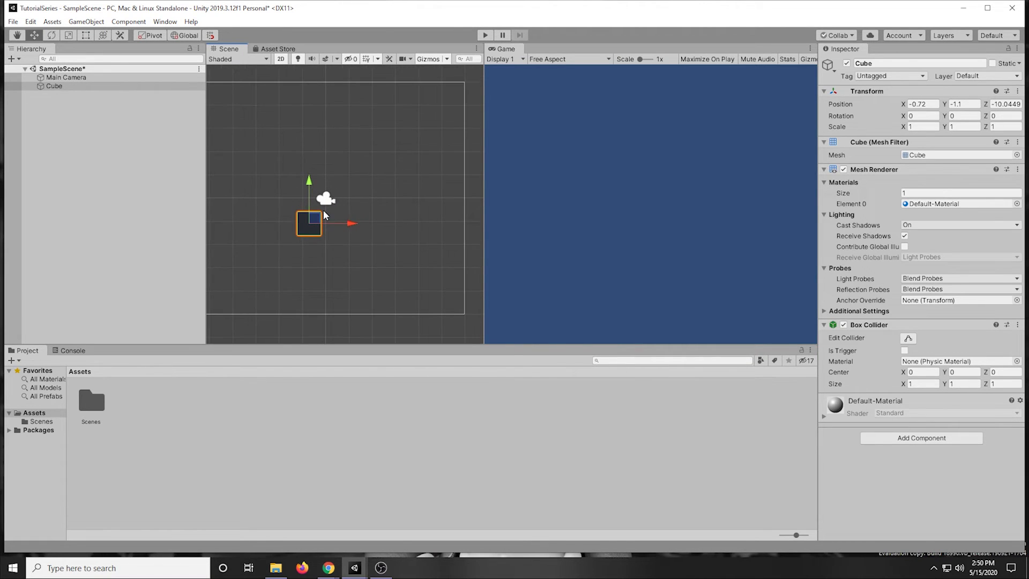
{"action": "key", "text": "e"}
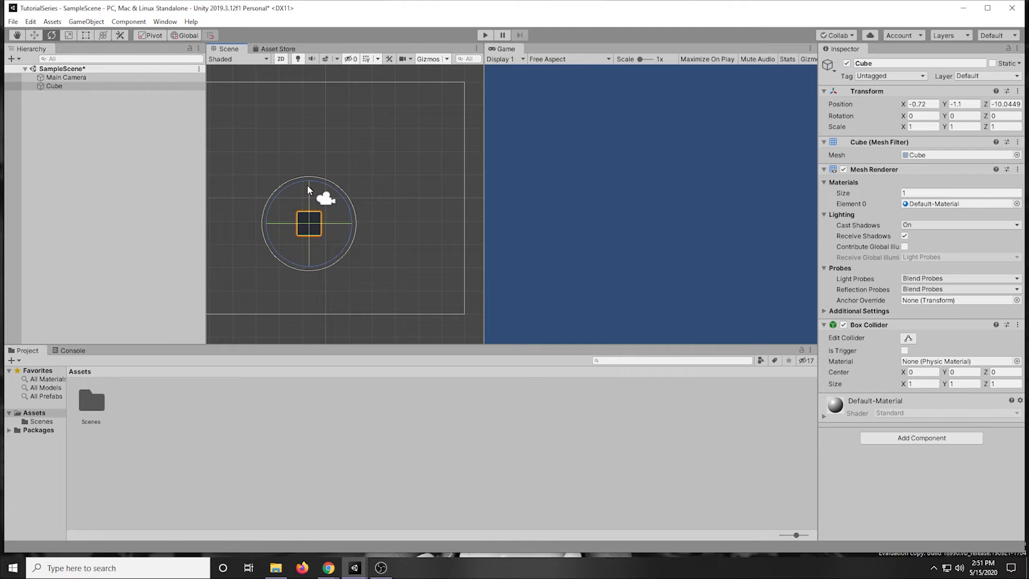
{"action": "left_click_drag", "start_coordinate": [308, 189], "coordinate": [220, 246]}
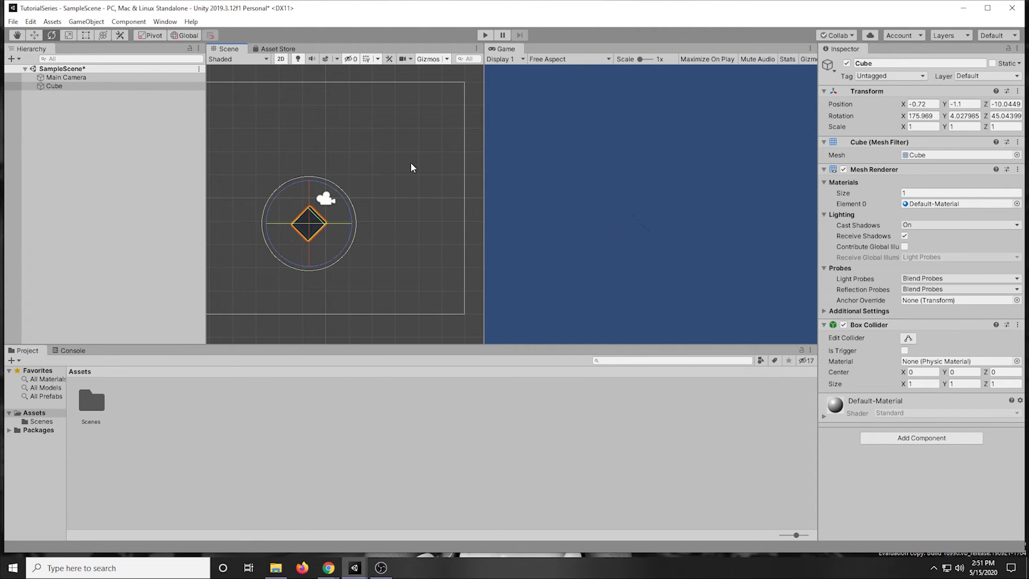
Scale the cube to 2.8124 on Y and 2.133 on X
{"action": "left_click", "coordinate": [69, 36]}
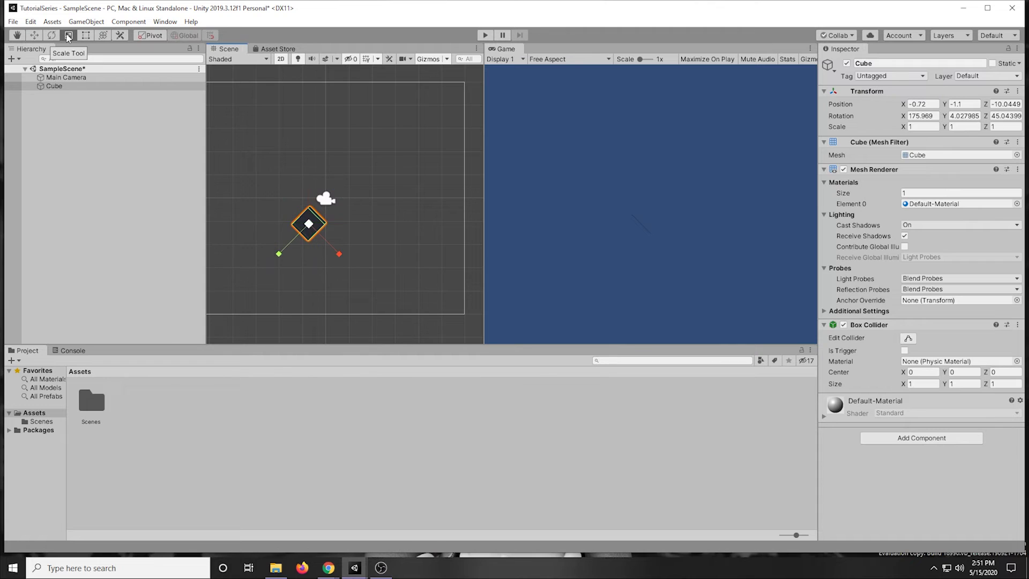
{"action": "left_click_drag", "start_coordinate": [290, 255], "coordinate": [260, 275]}
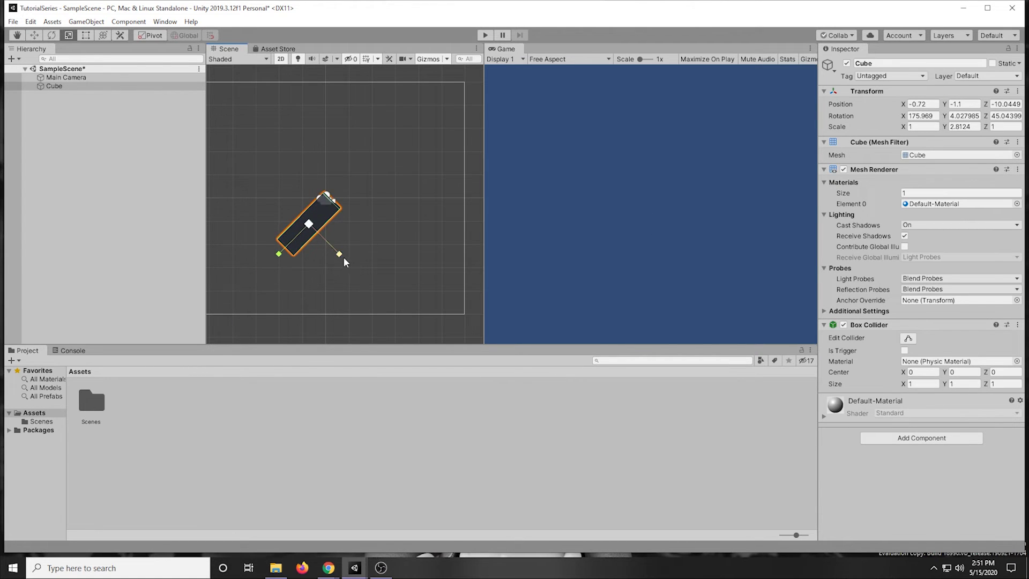
{"action": "left_click_drag", "start_coordinate": [344, 259], "coordinate": [407, 262]}
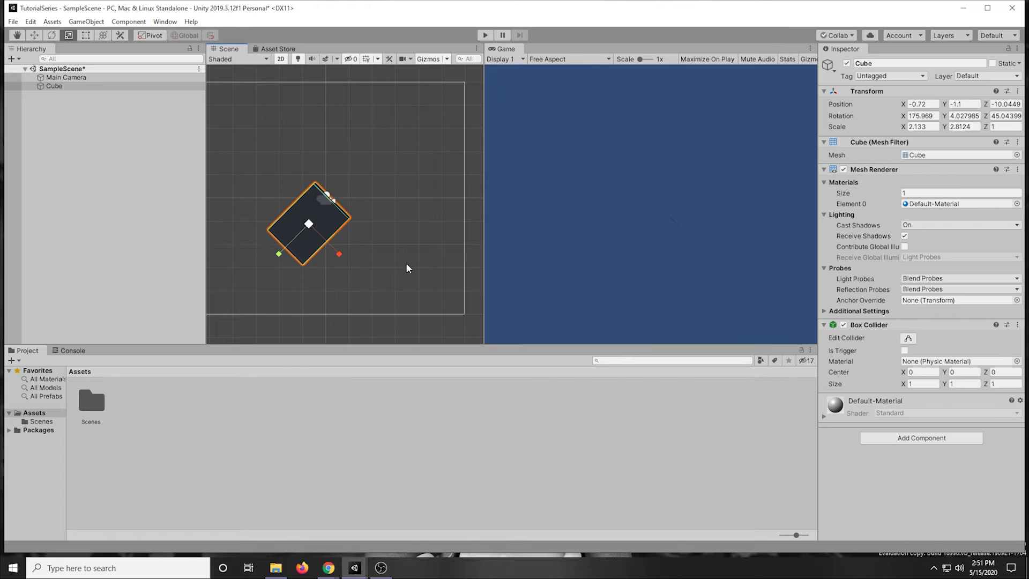
{"action": "middle_click_drag", "start_coordinate": [459, 195], "coordinate": [481, 237]}
{"action": "scroll", "coordinate": [371, 246], "scroll_direction": "up", "scroll_amount": 2}
Delete the Cube from SampleScene so only the Main Camera is left
{"action": "middle_click_drag", "start_coordinate": [371, 246], "coordinate": [391, 237]}
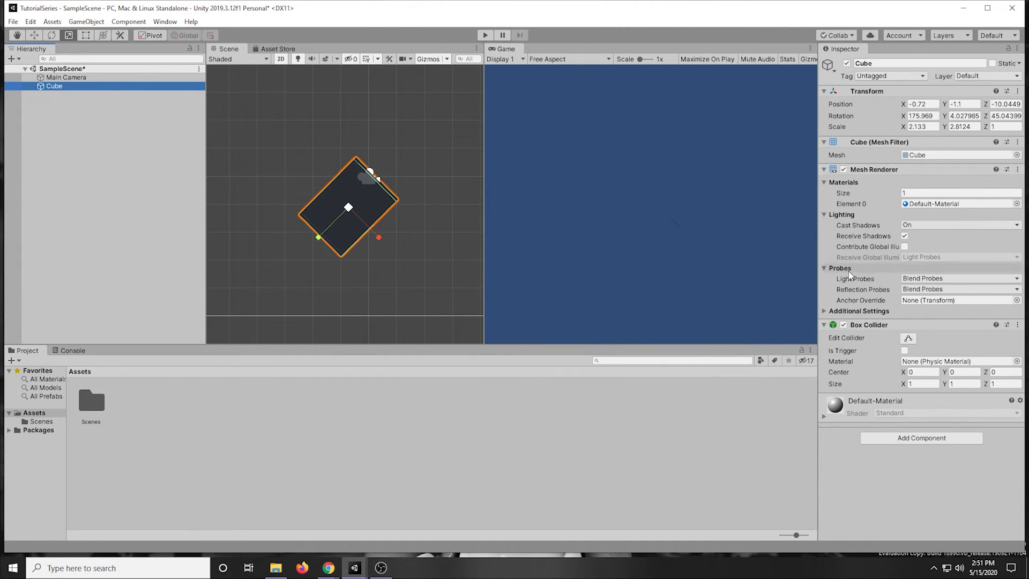
{"action": "scroll", "coordinate": [346, 172], "scroll_direction": "down", "scroll_amount": 1}
{"action": "scroll", "coordinate": [346, 172], "scroll_direction": "down", "scroll_amount": 3}
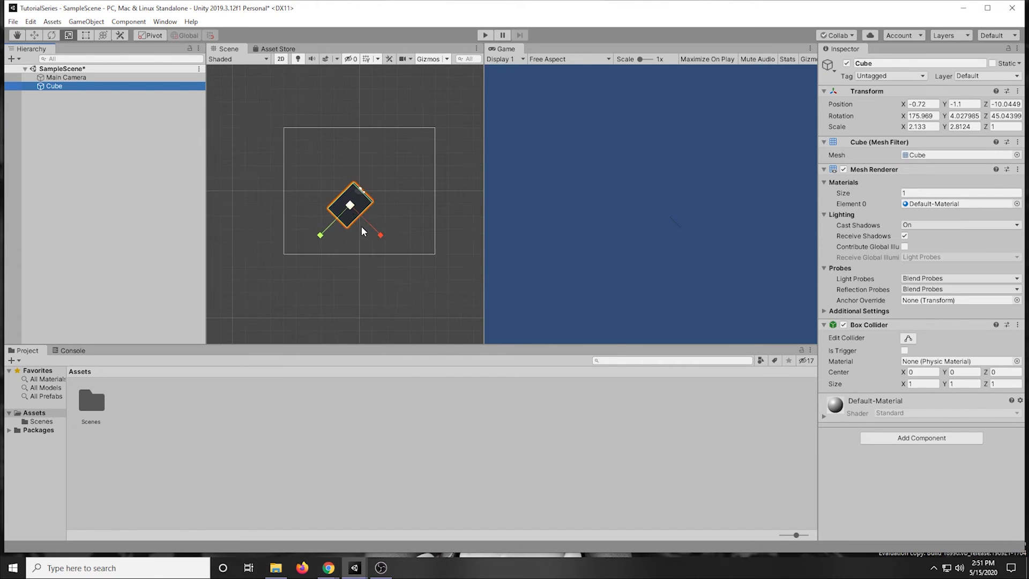
{"action": "scroll", "coordinate": [361, 226], "scroll_direction": "up", "scroll_amount": 2}
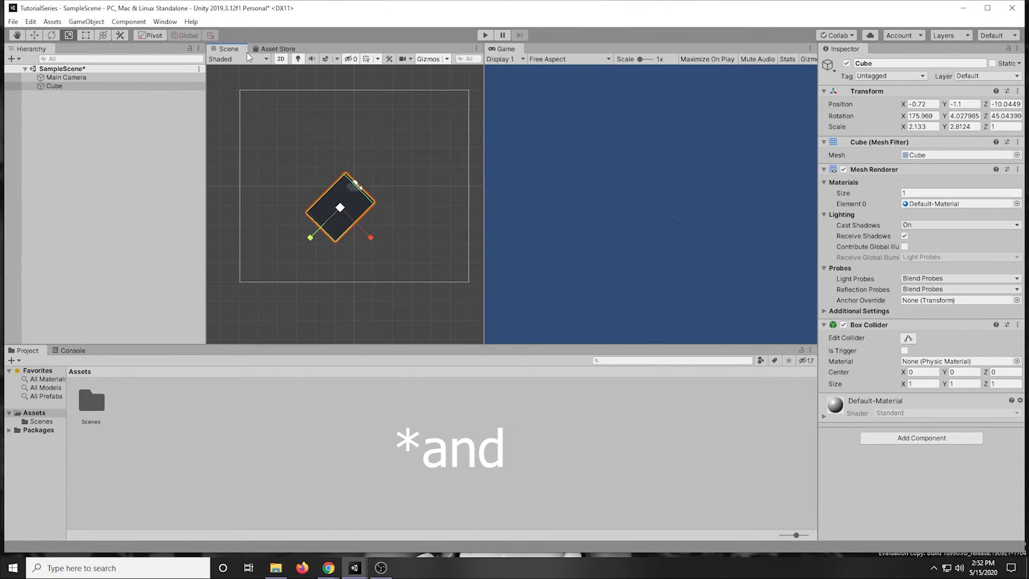
{"action": "scroll", "coordinate": [354, 227], "scroll_direction": "down", "scroll_amount": 2}
{"action": "scroll", "coordinate": [354, 226], "scroll_direction": "up", "scroll_amount": 1}
{"action": "scroll", "coordinate": [354, 226], "scroll_direction": "down", "scroll_amount": 1}
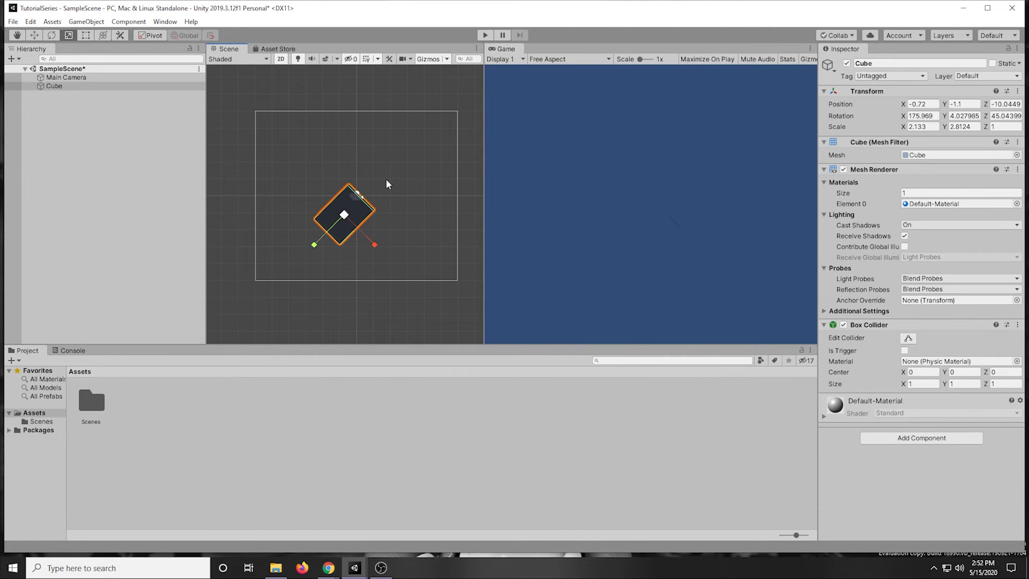
{"action": "mouse_move", "coordinate": [415, 187]}
{"action": "middle_mouse_down"}
{"action": "mouse_move", "coordinate": [345, 195]}
{"action": "mouse_move", "coordinate": [393, 102]}
{"action": "mouse_move", "coordinate": [450, 234]}
{"action": "mouse_move", "coordinate": [401, 195]}
{"action": "middle_mouse_up"}
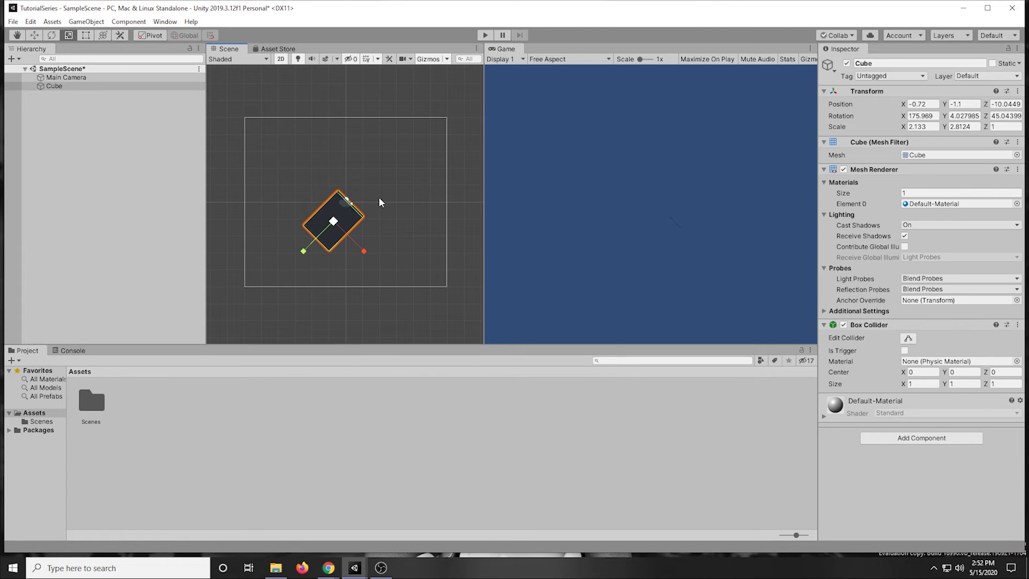
{"action": "middle_click_drag", "start_coordinate": [409, 236], "coordinate": [385, 218]}
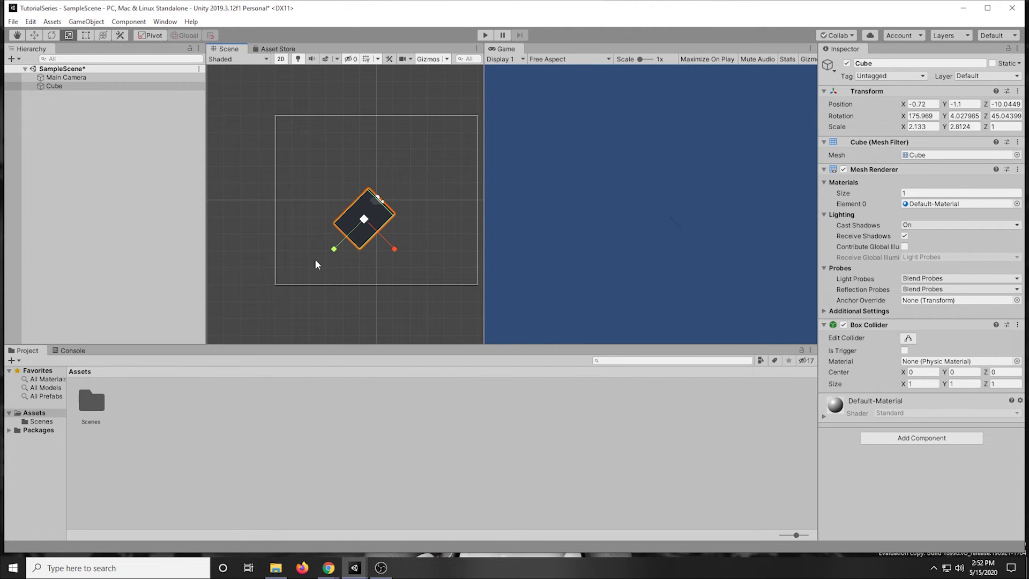
{"action": "key", "text": "Delete"}
Search the Asset Store for 'platformer free assets'
{"action": "middle_click_drag", "start_coordinate": [413, 272], "coordinate": [374, 285]}
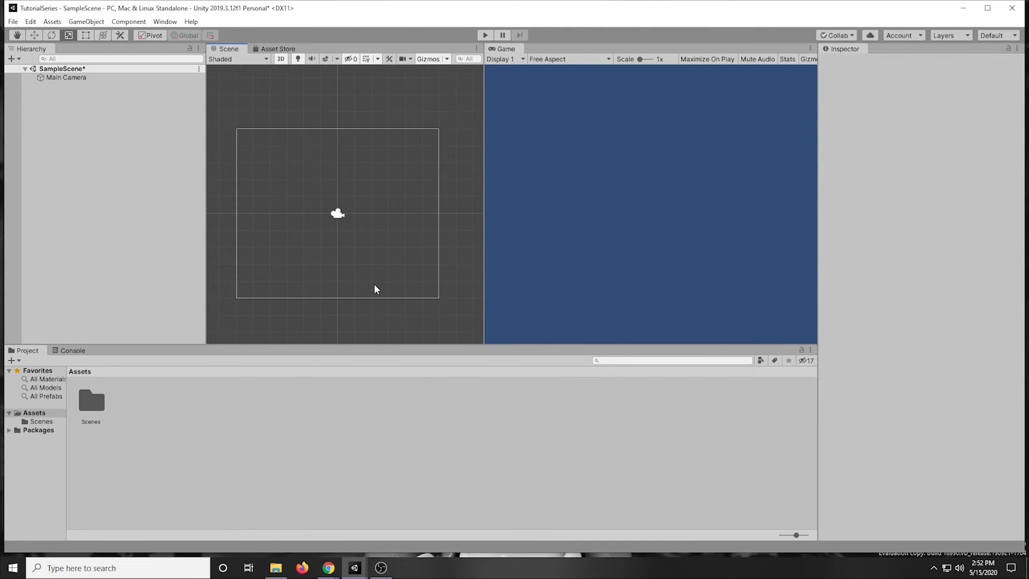
{"action": "scroll", "coordinate": [375, 276], "scroll_direction": "up", "scroll_amount": 2}
{"action": "scroll", "coordinate": [275, 196], "scroll_direction": "down", "scroll_amount": 1}
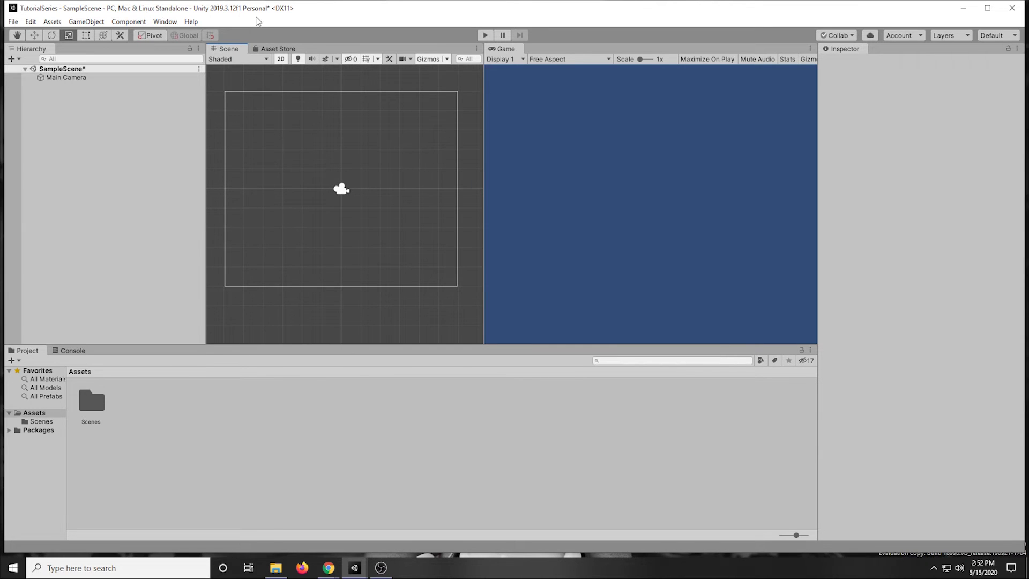
{"action": "left_click", "coordinate": [272, 49]}
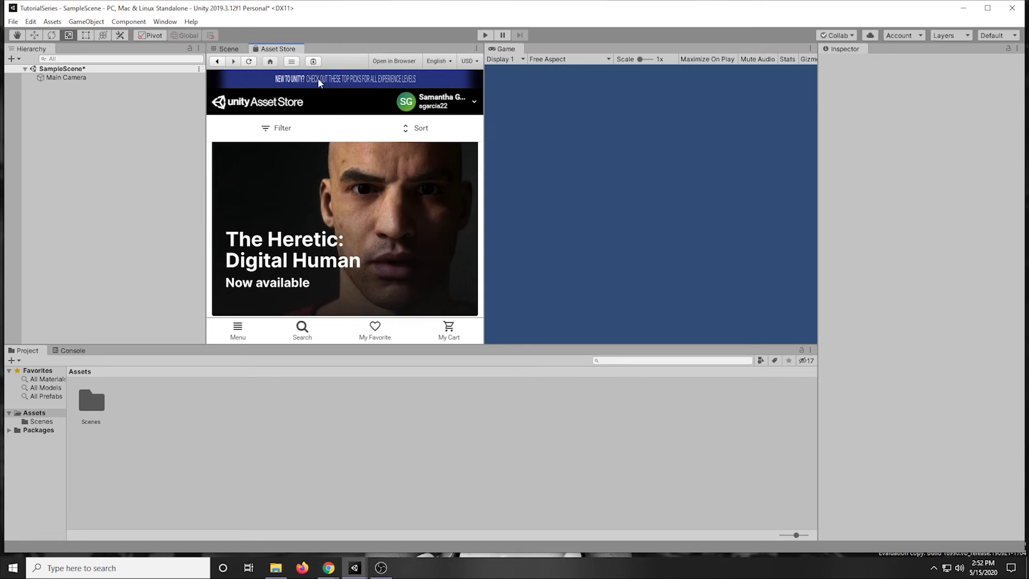
{"action": "left_click", "coordinate": [302, 328]}
{"action": "type", "text": "platfo"}
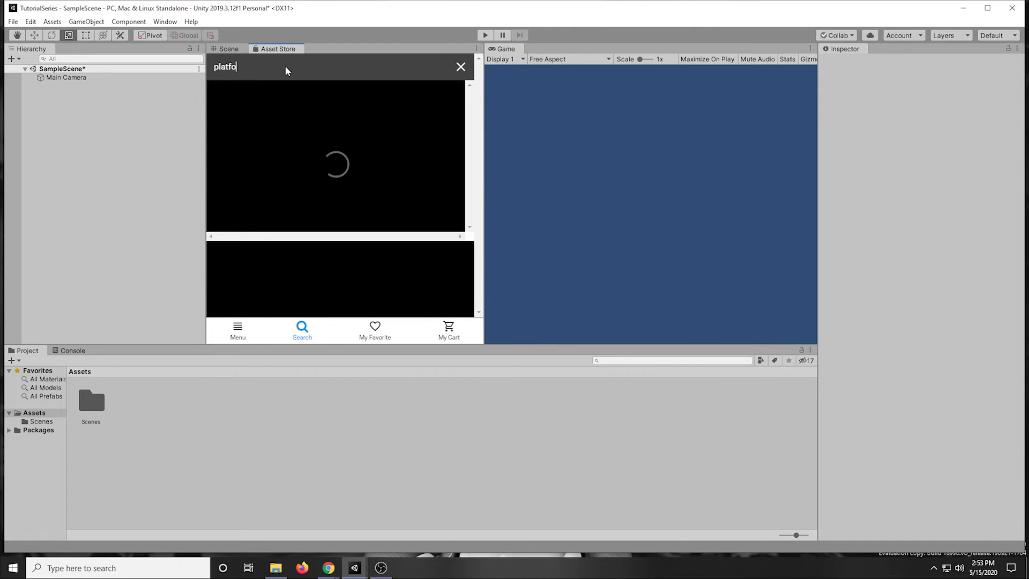
{"action": "type", "text": "rmert"}
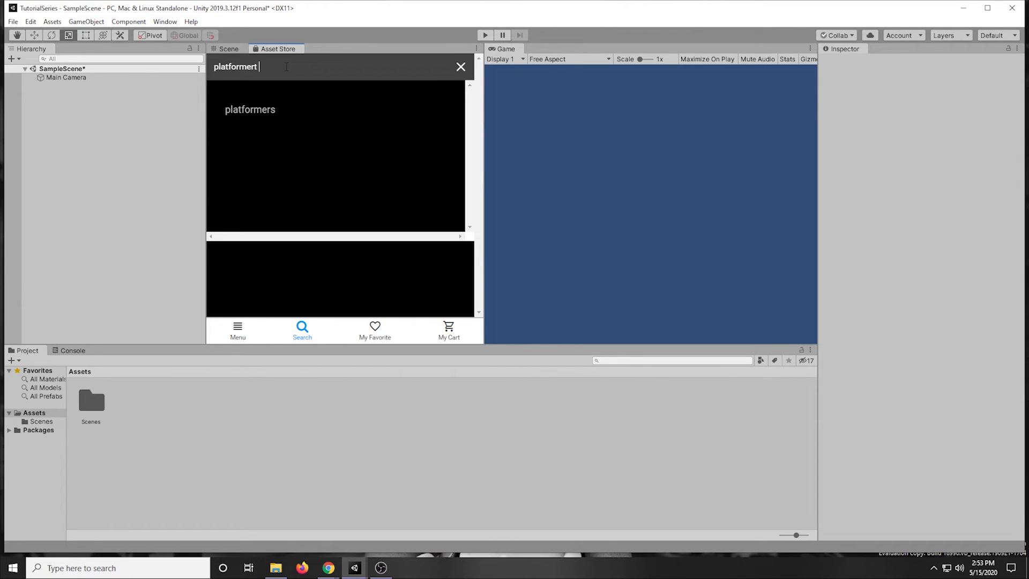
{"action": "key", "text": "BackSpace"}
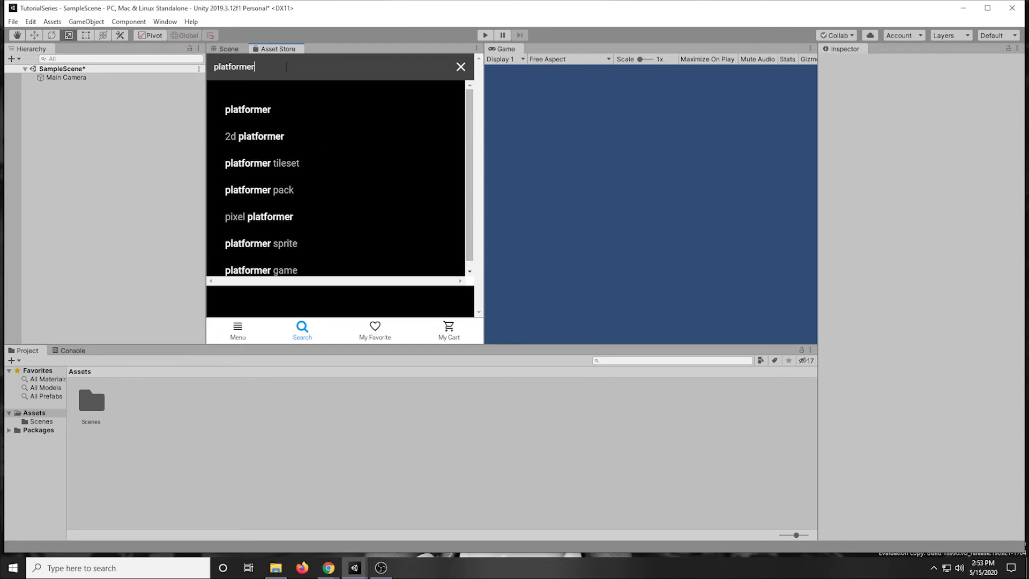
{"action": "type", "text": "fac"}
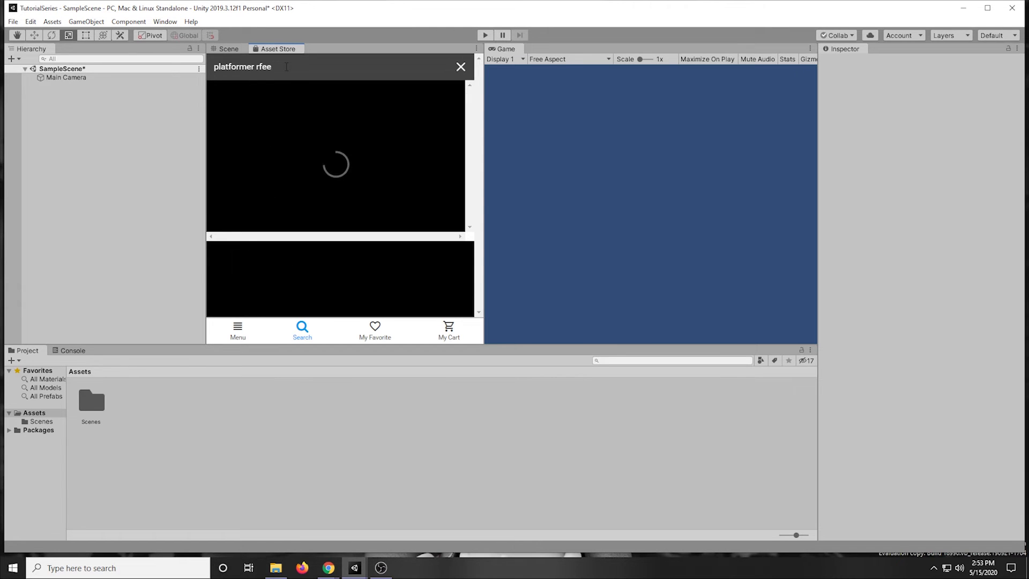
{"action": "key", "text": "BackSpace"}
{"action": "key", "text": "BackSpace"}
{"action": "key", "text": "BackSpace"}
{"action": "type", "text": "free asset"}
{"action": "key", "text": "BackSpace"}
{"action": "key", "text": "BackSpace"}
{"action": "key", "text": "BackSpace"}
{"action": "type", "text": "sets"}
{"action": "key", "text": "Return"}
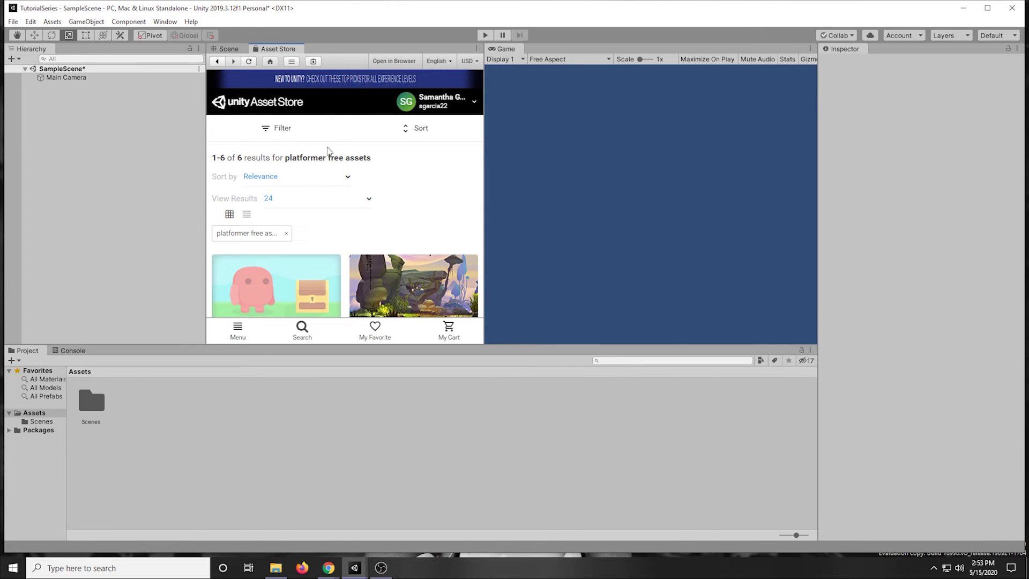
Open the Free Platform Game Assets page by Bayat Games and scroll to its Import button
{"action": "scroll", "coordinate": [300, 176], "scroll_direction": "down", "scroll_amount": 1}
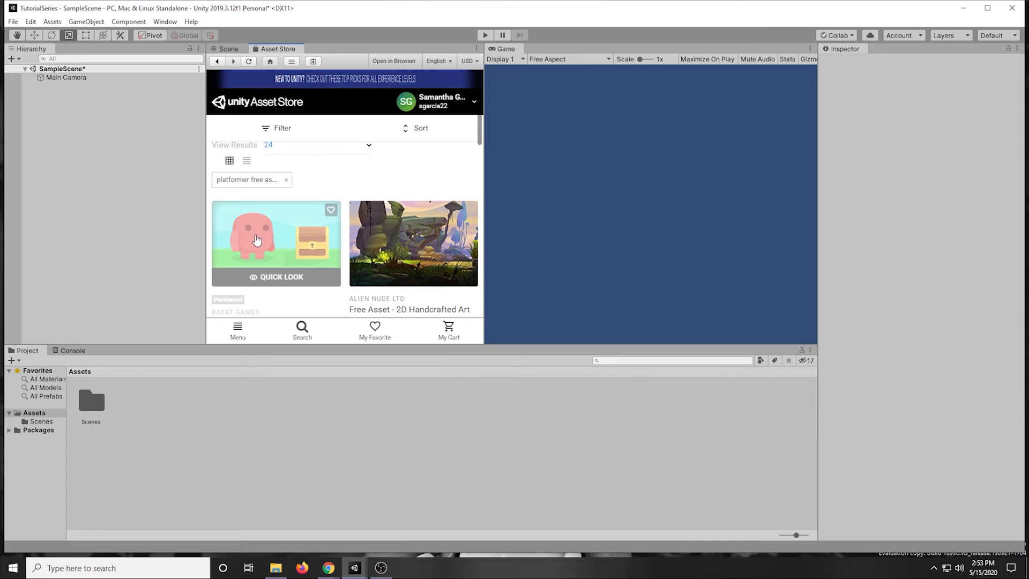
{"action": "left_click", "coordinate": [303, 232]}
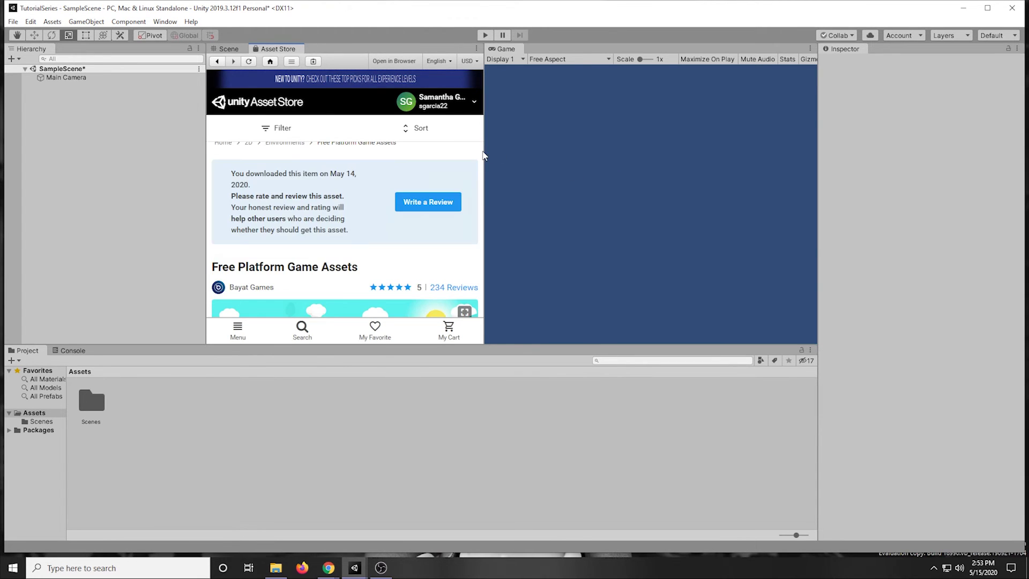
{"action": "scroll", "coordinate": [364, 220], "scroll_direction": "down", "scroll_amount": 2}
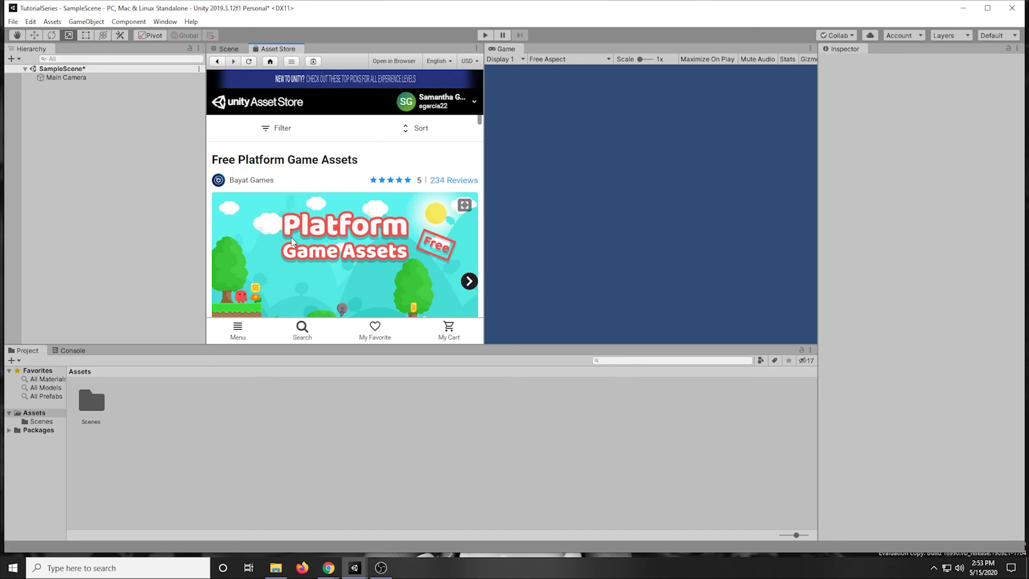
{"action": "scroll", "coordinate": [303, 161], "scroll_direction": "down", "scroll_amount": 1}
{"action": "scroll", "coordinate": [325, 239], "scroll_direction": "down", "scroll_amount": 1}
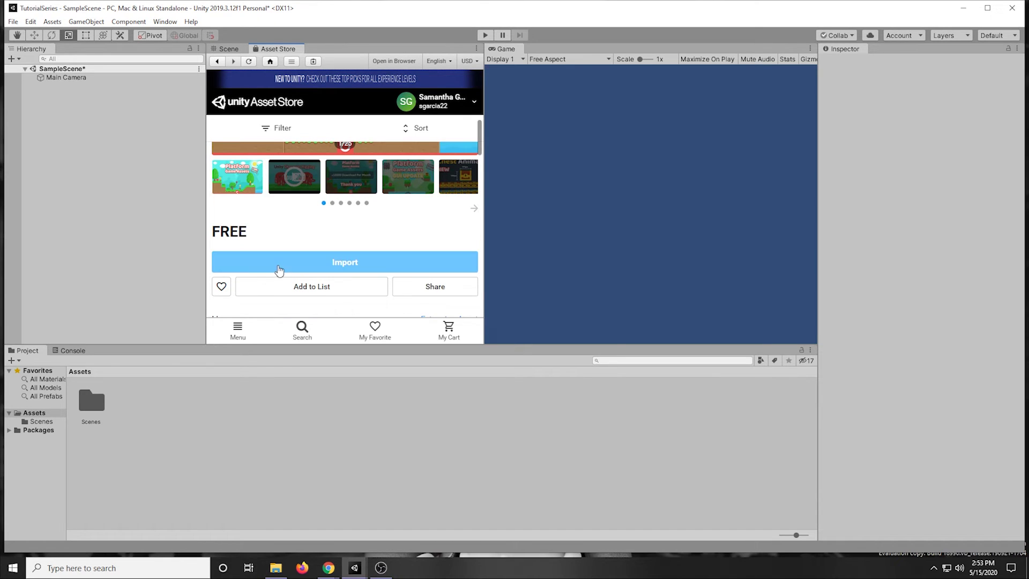
Import the Free Platform Game Assets package with all files checked
{"action": "left_click", "coordinate": [382, 266]}
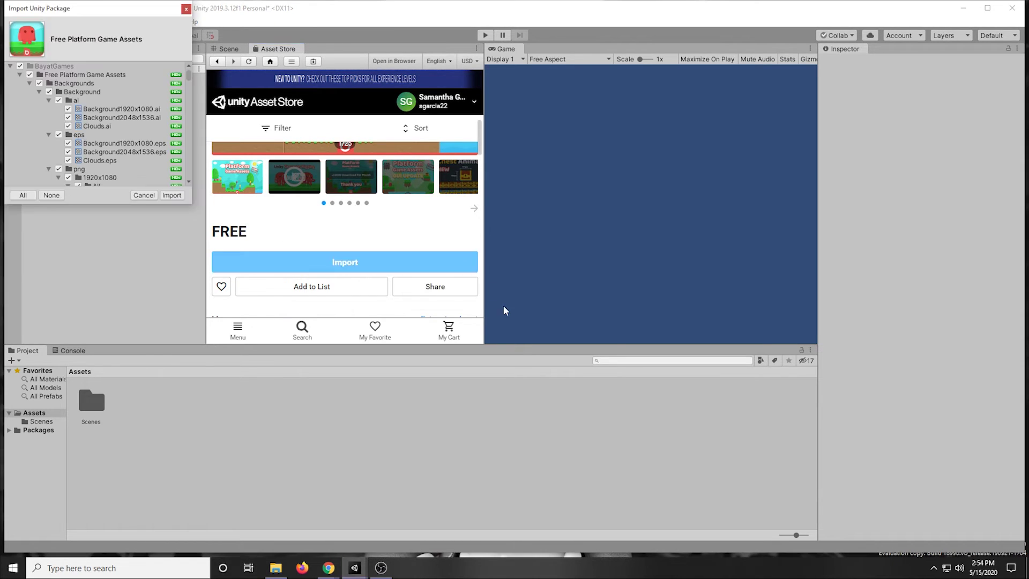
{"action": "scroll", "coordinate": [375, 262], "scroll_direction": "up", "scroll_amount": 1}
{"action": "scroll", "coordinate": [385, 239], "scroll_direction": "down", "scroll_amount": 1}
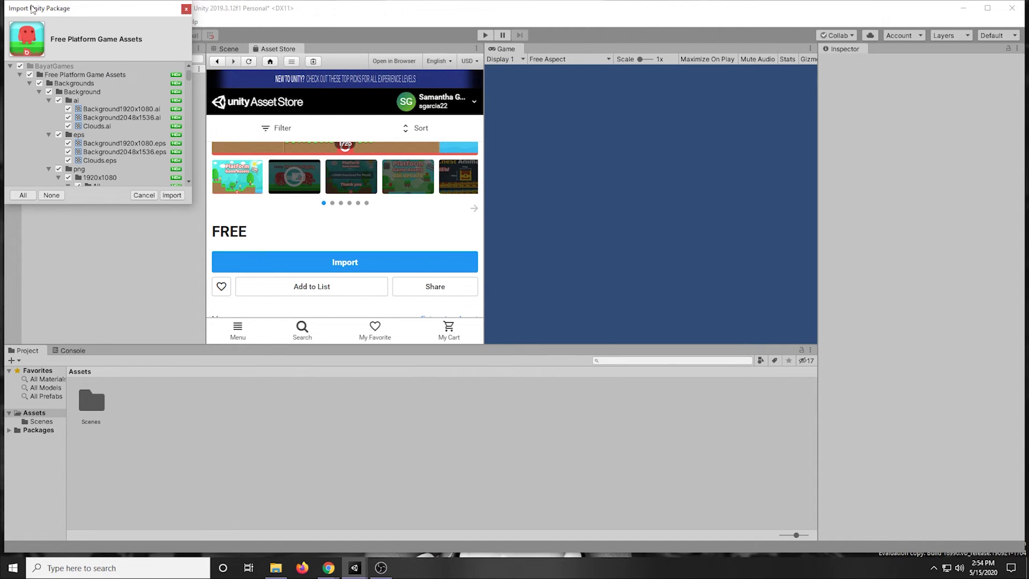
{"action": "left_click_drag", "start_coordinate": [33, 8], "coordinate": [341, 136]}
{"action": "scroll", "coordinate": [335, 274], "scroll_direction": "down", "scroll_amount": 5}
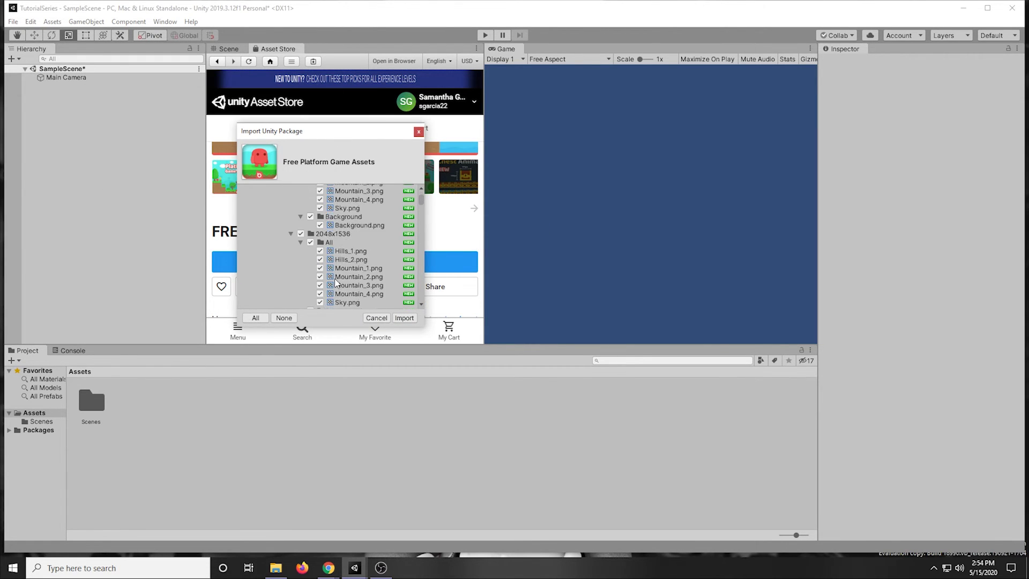
{"action": "scroll", "coordinate": [330, 290], "scroll_direction": "up", "scroll_amount": 5}
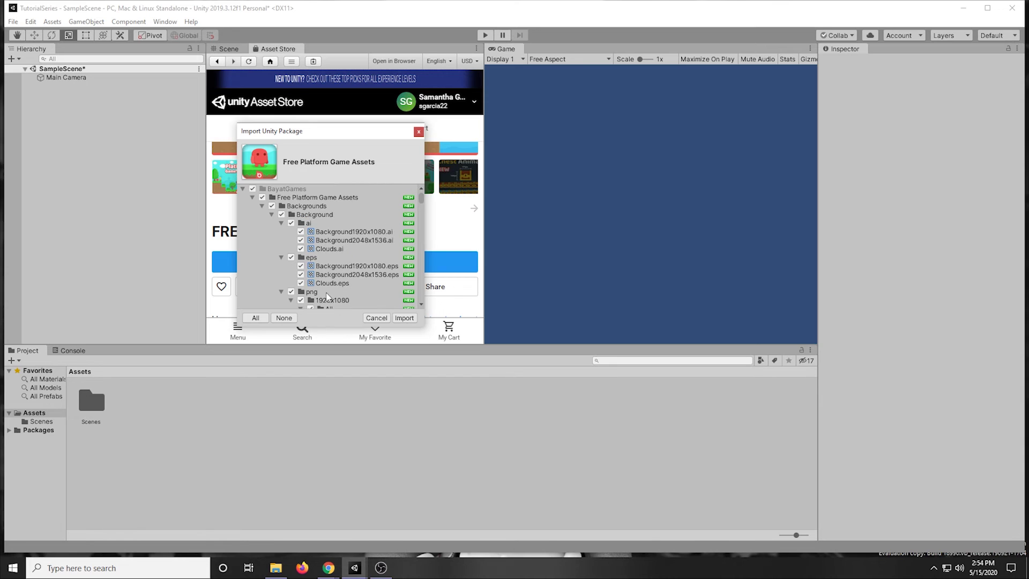
{"action": "left_click", "coordinate": [404, 318]}
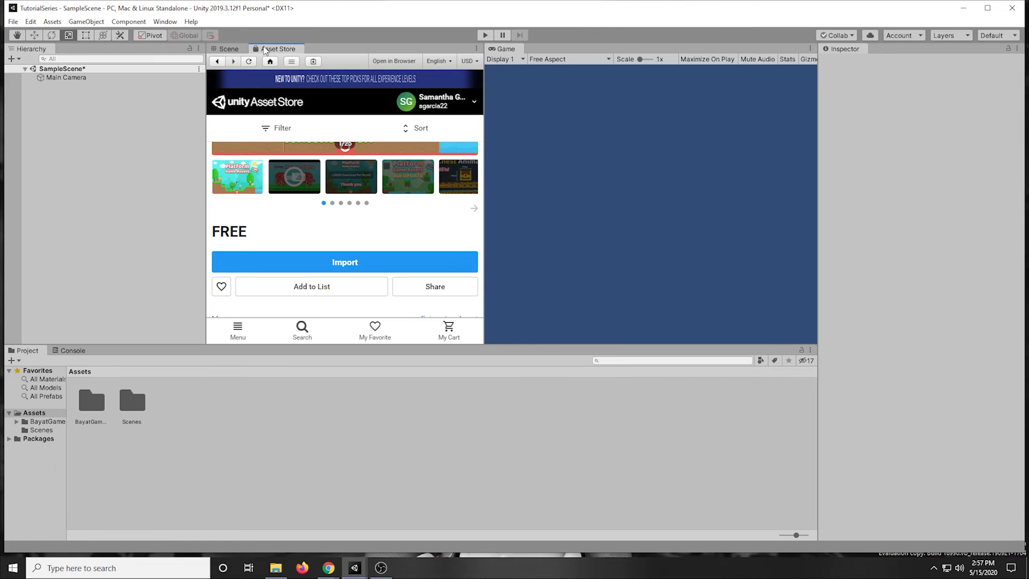
Browse into BayatGames > Free Platform Game Assets > Backgrounds in the Project panel
{"action": "left_click", "coordinate": [225, 49]}
{"action": "left_click", "coordinate": [85, 400]}
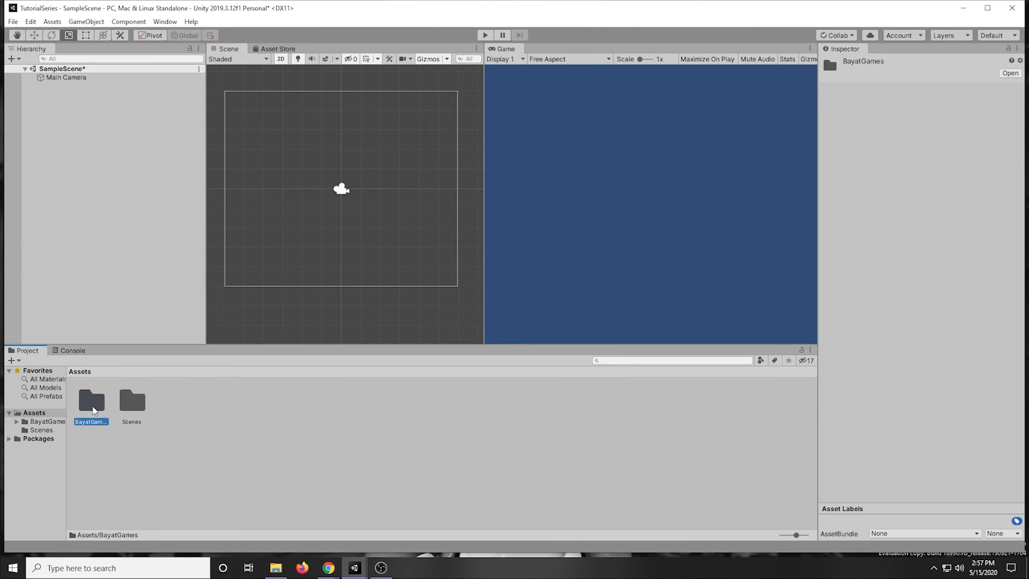
{"action": "double_click", "coordinate": [85, 398]}
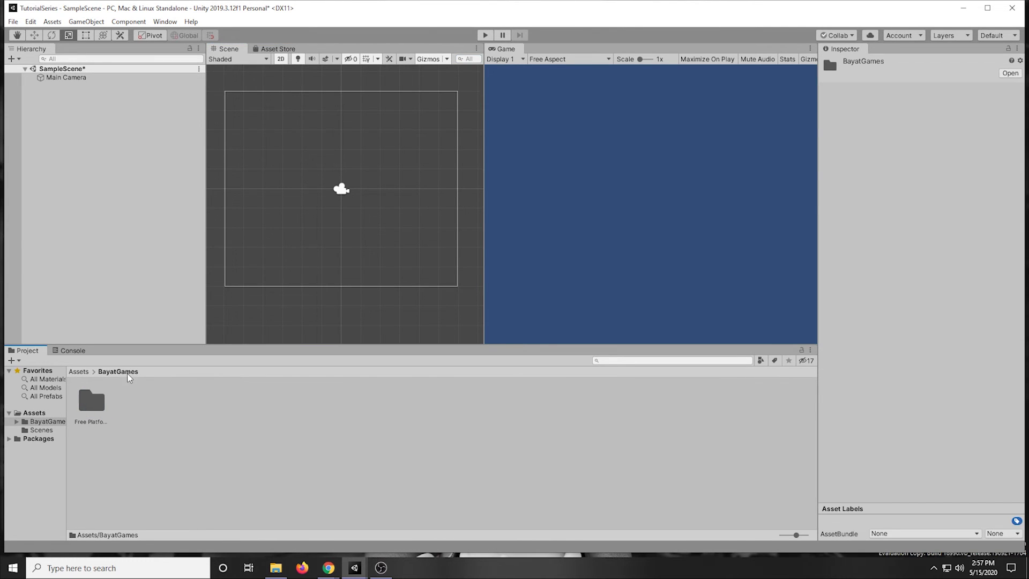
{"action": "double_click", "coordinate": [98, 400]}
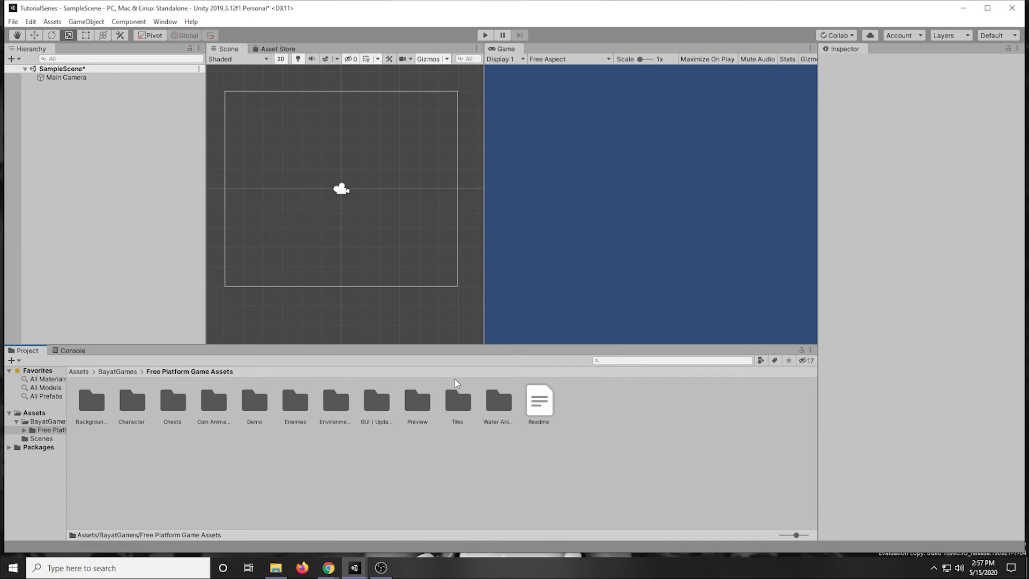
{"action": "left_click", "coordinate": [482, 405]}
{"action": "left_click", "coordinate": [87, 413]}
{"action": "double_click", "coordinate": [85, 411]}
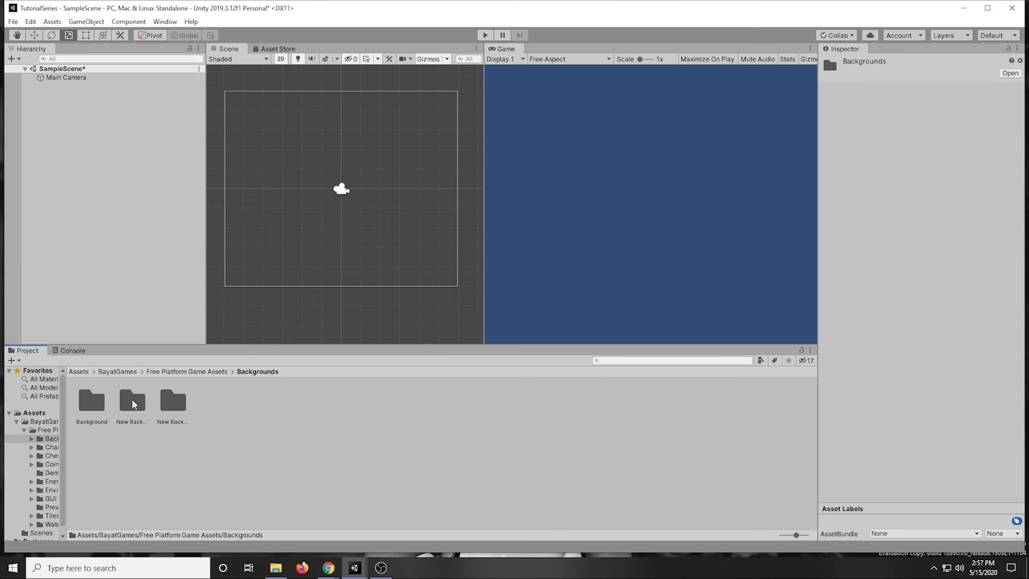
{"action": "double_click", "coordinate": [92, 402]}
Open png > 2048x1536 and select the Background sprite to view its Import Settings
{"action": "left_click", "coordinate": [148, 403]}
{"action": "double_click", "coordinate": [173, 401]}
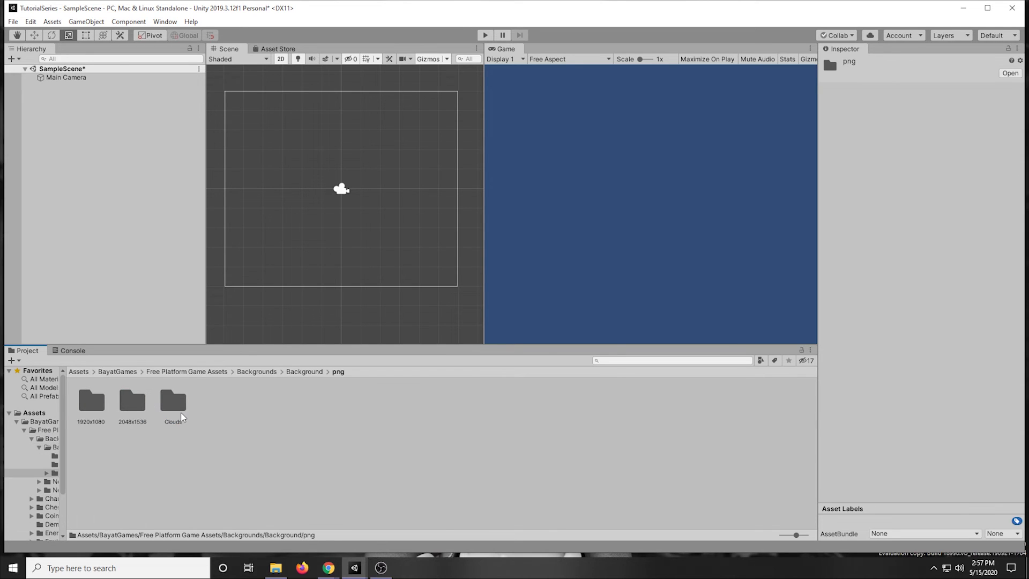
{"action": "double_click", "coordinate": [173, 401]}
{"action": "left_click", "coordinate": [142, 406]}
{"action": "double_click", "coordinate": [142, 406]}
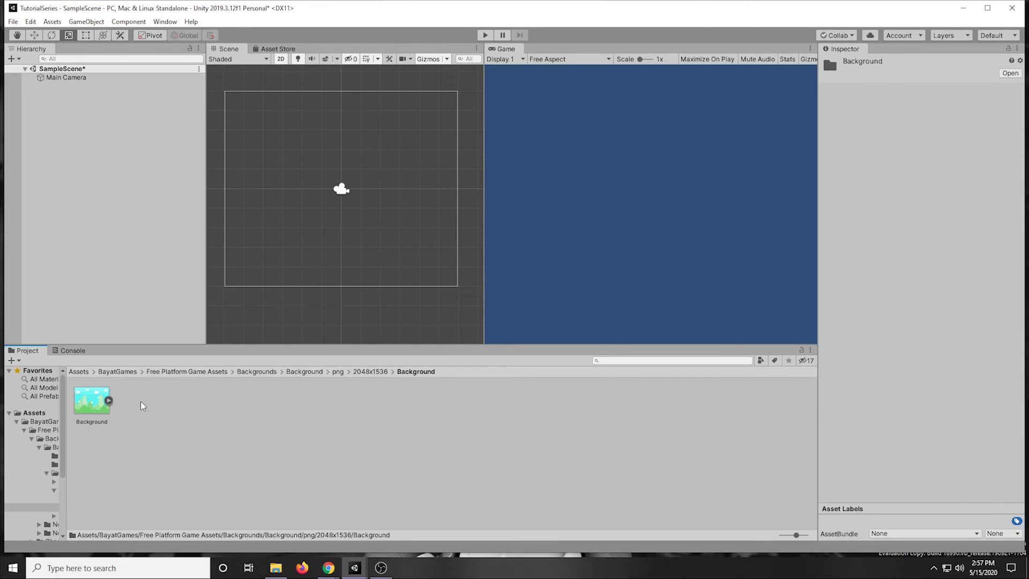
{"action": "left_click", "coordinate": [102, 407]}
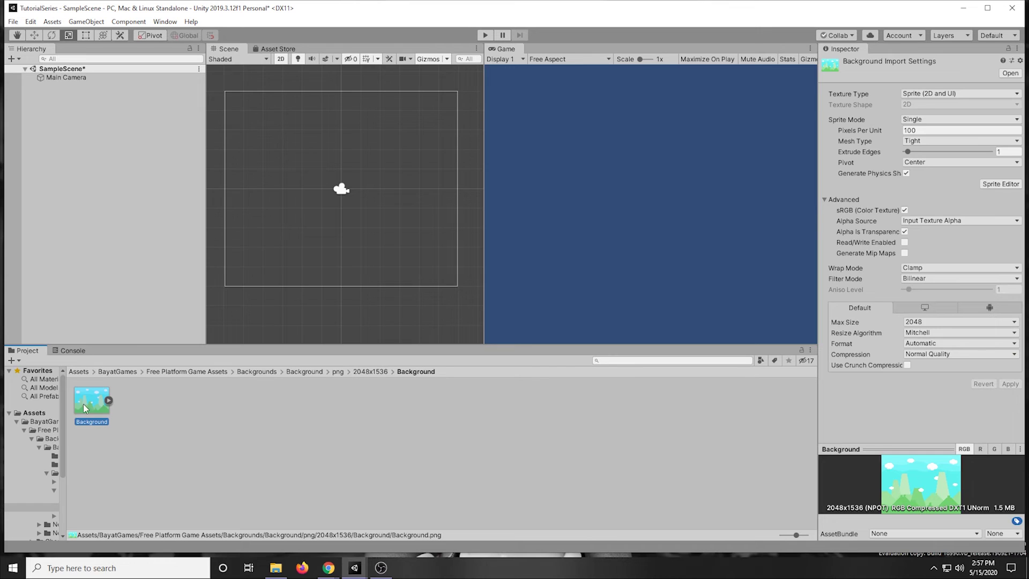
Return via the breadcrumbs to the top-level Assets folder holding BayatGames and Scenes
{"action": "left_click", "coordinate": [313, 374]}
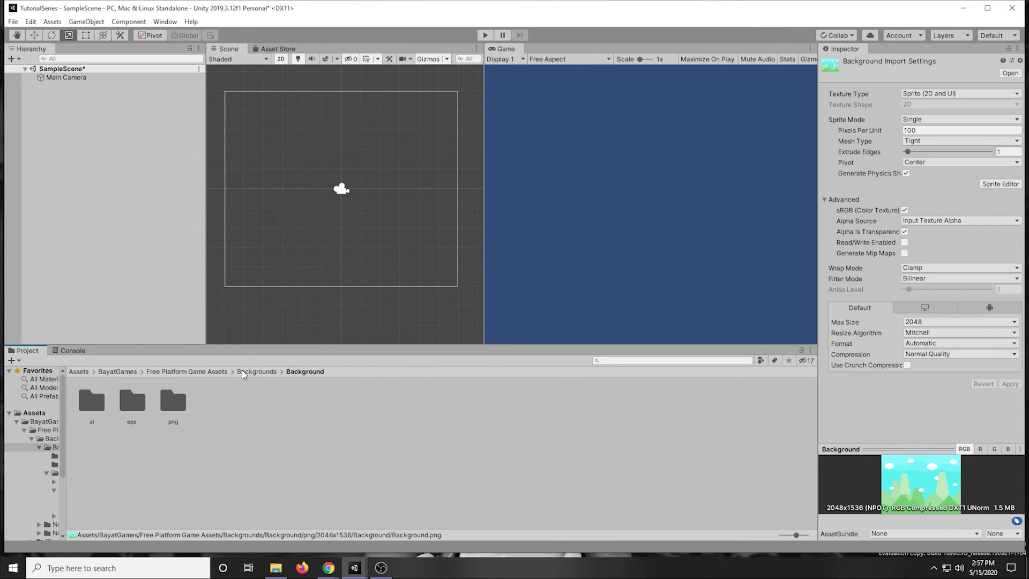
{"action": "left_click", "coordinate": [242, 371]}
{"action": "left_click", "coordinate": [205, 371]}
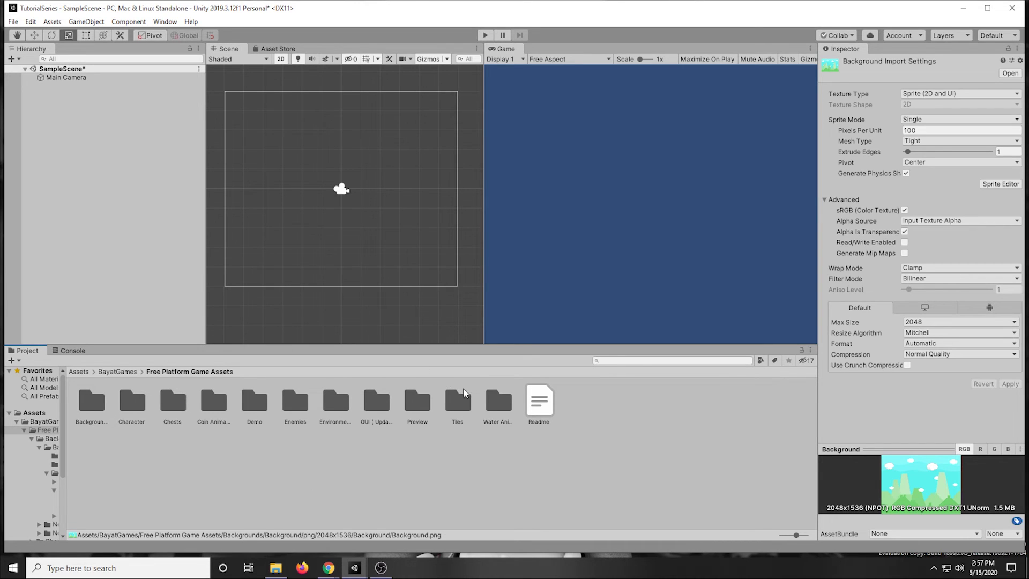
{"action": "left_click", "coordinate": [78, 372]}
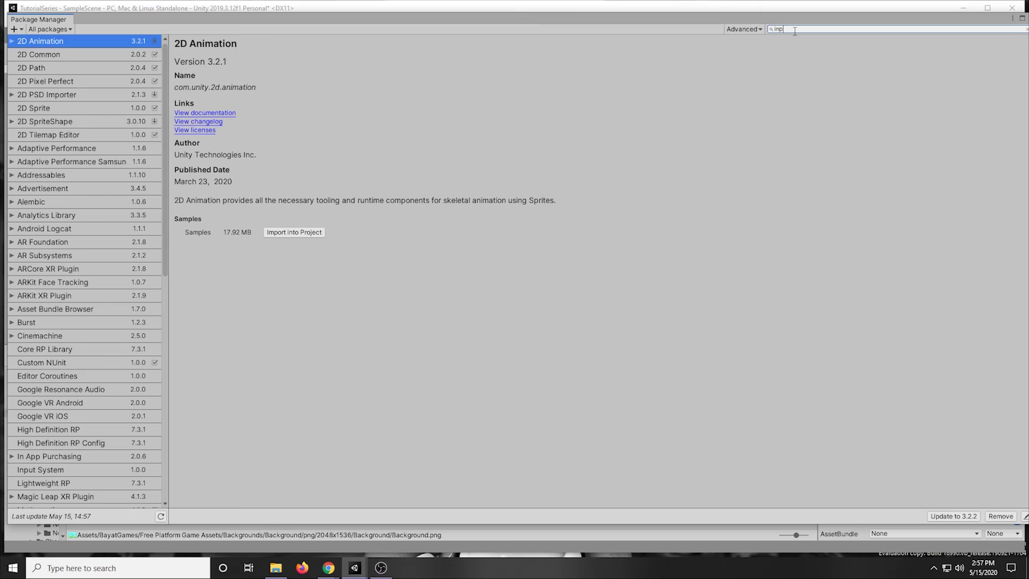
Install Input System 1.0.0, answer Yes to enable the new backends, and save the scene
{"action": "type", "text": "t"}
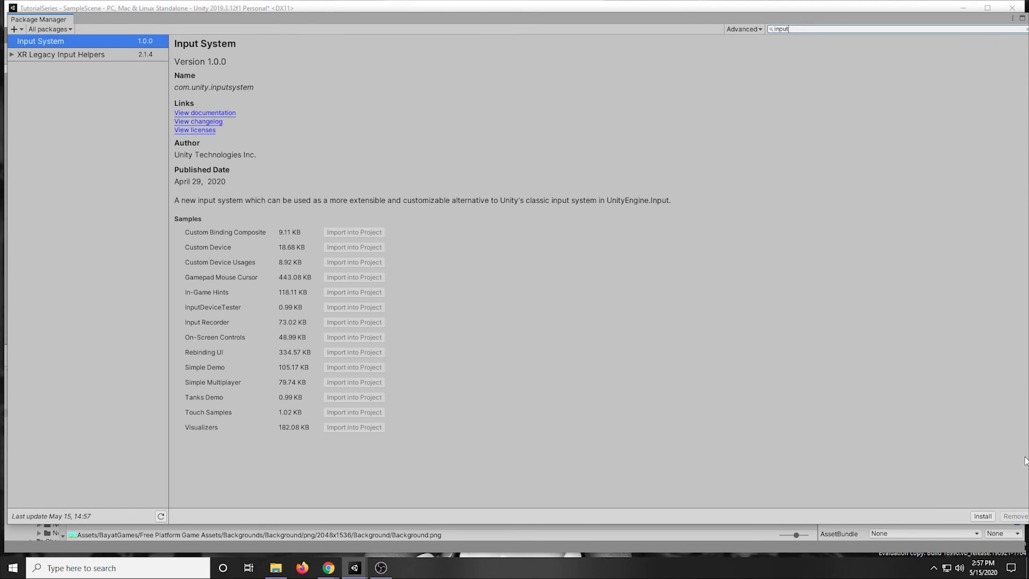
{"action": "left_click", "coordinate": [991, 516]}
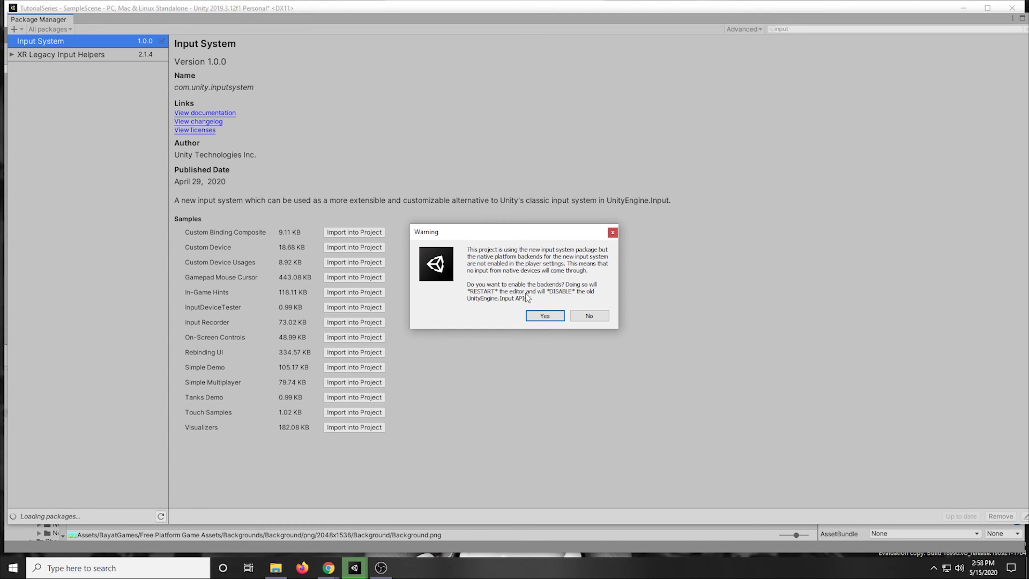
{"action": "left_click", "coordinate": [535, 314]}
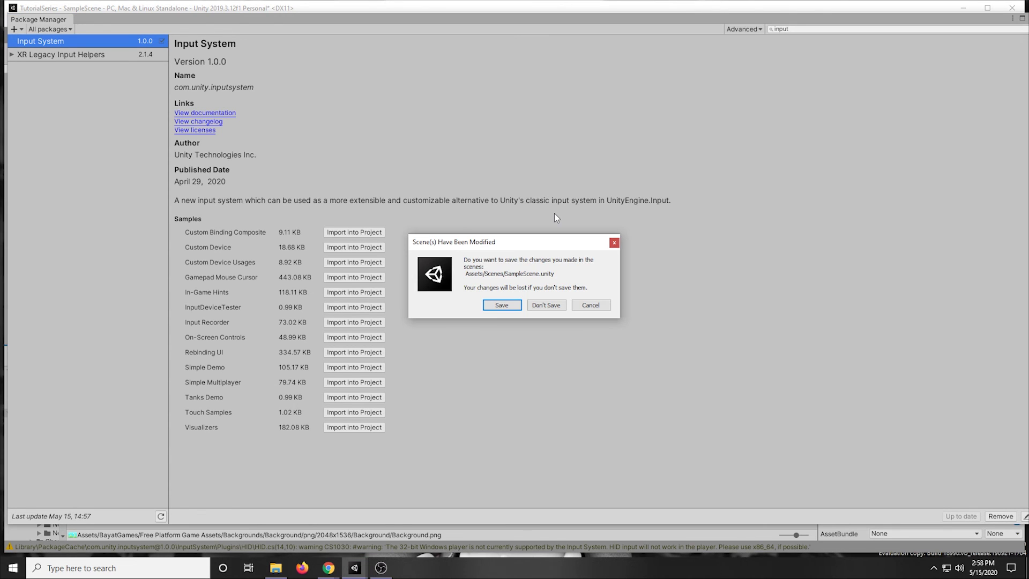
{"action": "left_click", "coordinate": [501, 305]}
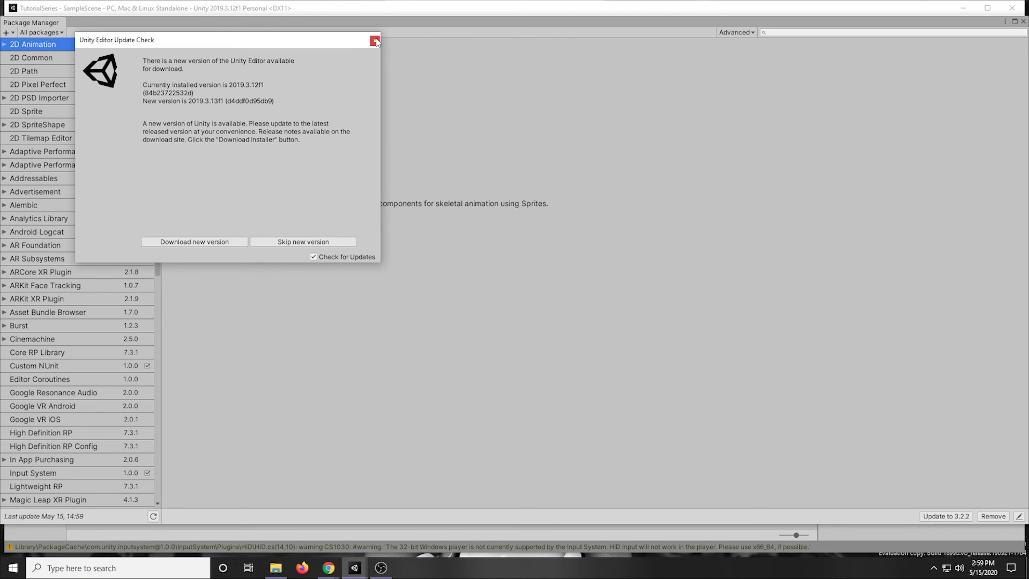
Close the Update Check dialog and Package Manager, then switch to the YouTube-Tutorial project window
{"action": "left_click", "coordinate": [376, 41]}
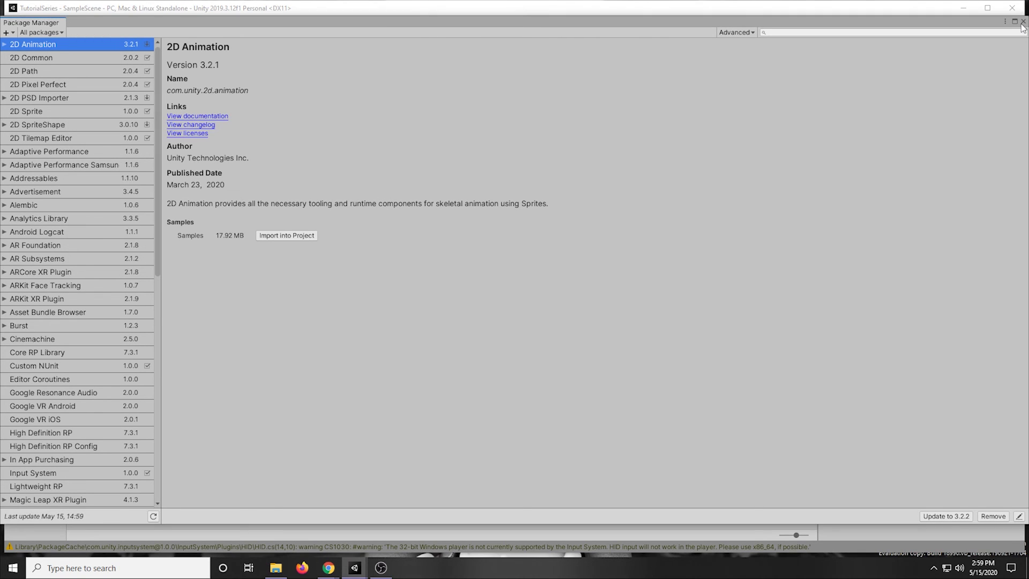
{"action": "left_click", "coordinate": [1023, 22]}
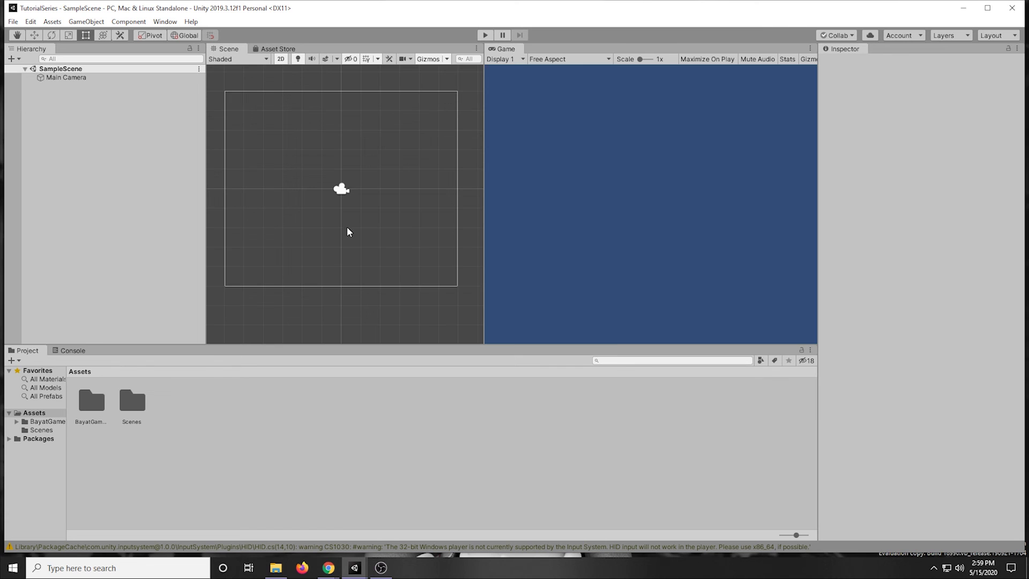
{"action": "mouse_move", "coordinate": [355, 571]}
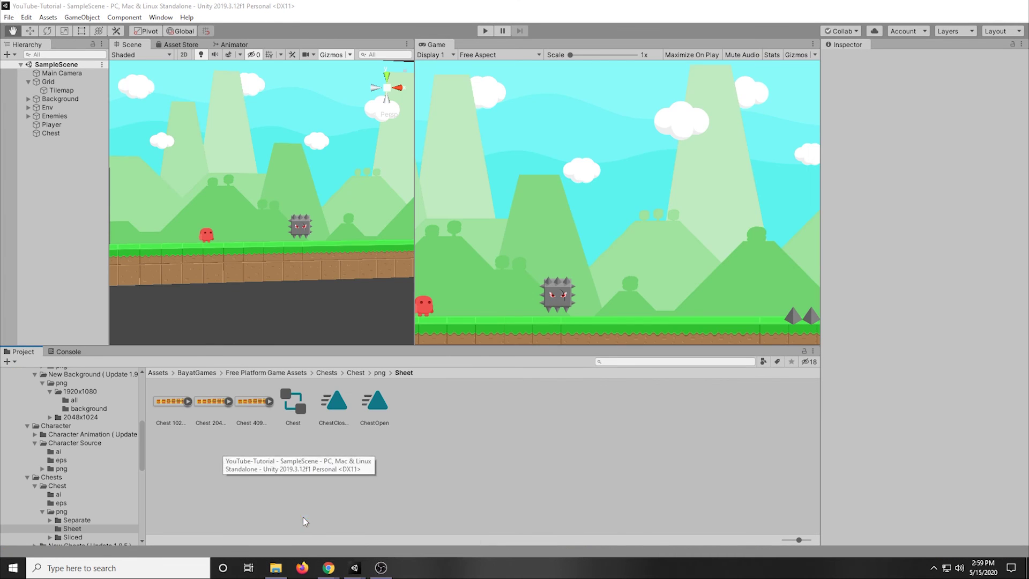
{"action": "left_click", "coordinate": [296, 523]}
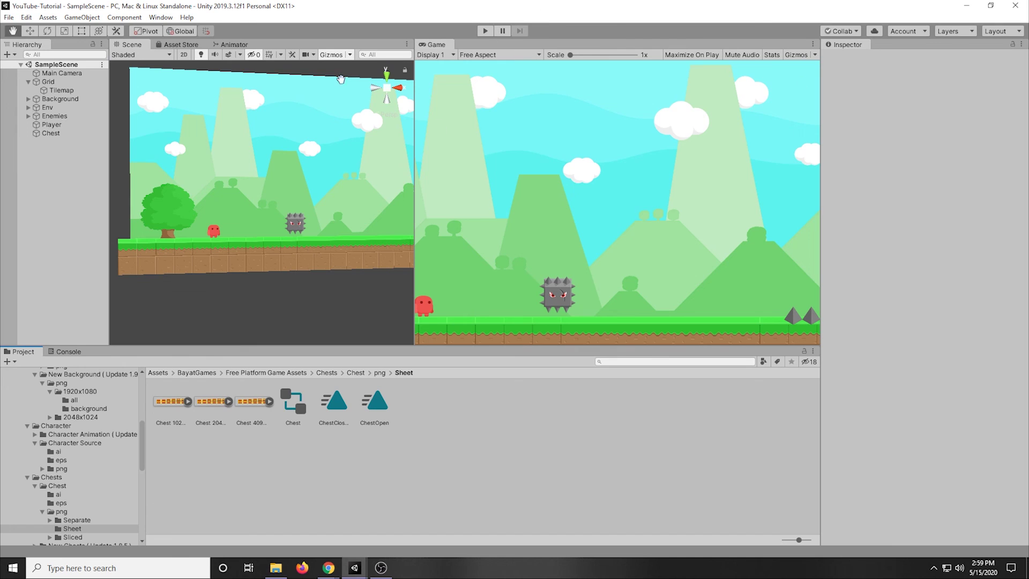
{"action": "scroll", "coordinate": [283, 235], "scroll_direction": "up", "scroll_amount": 3}
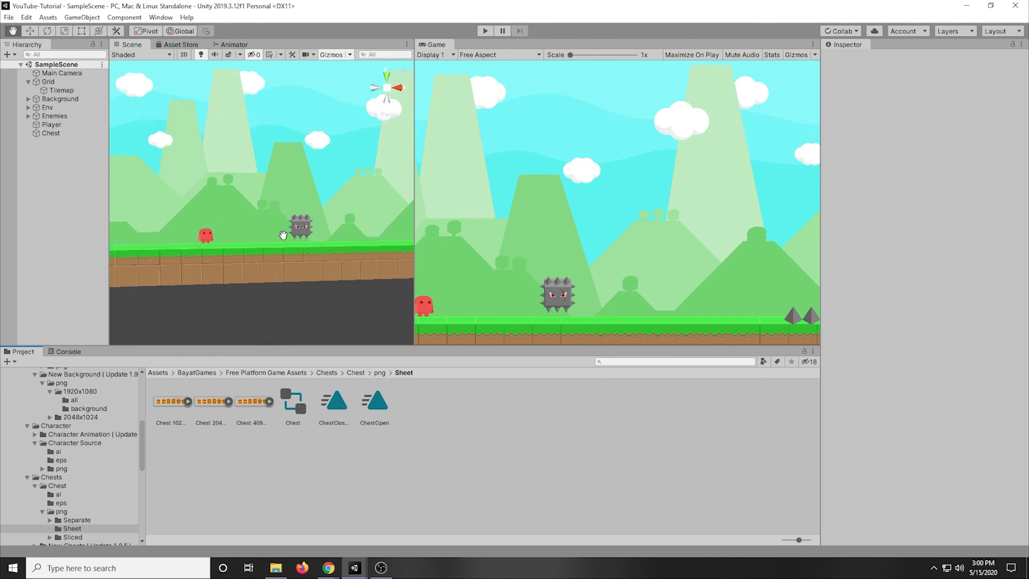
{"action": "scroll", "coordinate": [283, 235], "scroll_direction": "down", "scroll_amount": 4}
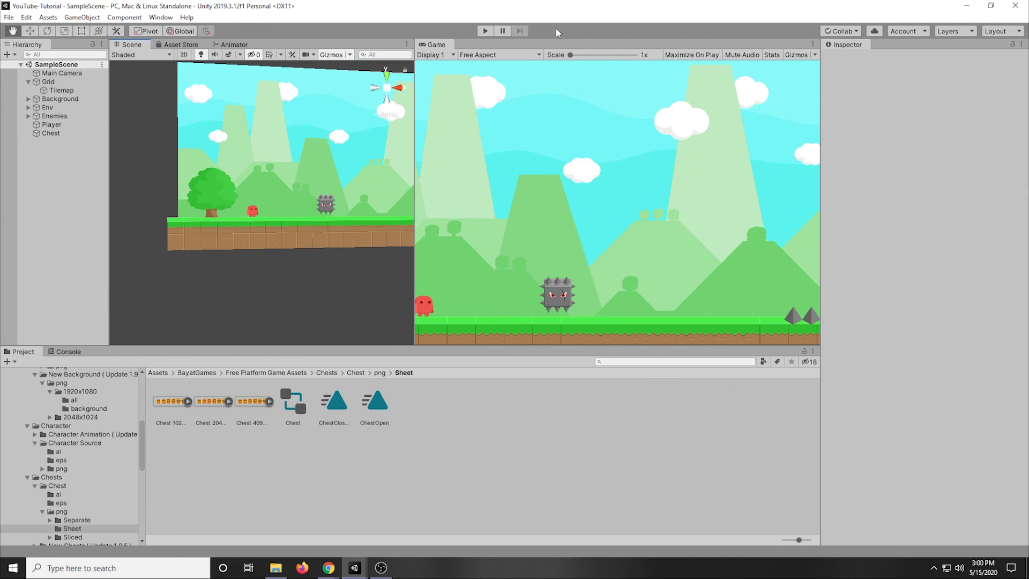
Enable Maximize On Play, start the game, and walk the red player left and right
{"action": "left_click", "coordinate": [693, 55]}
{"action": "left_click", "coordinate": [485, 31]}
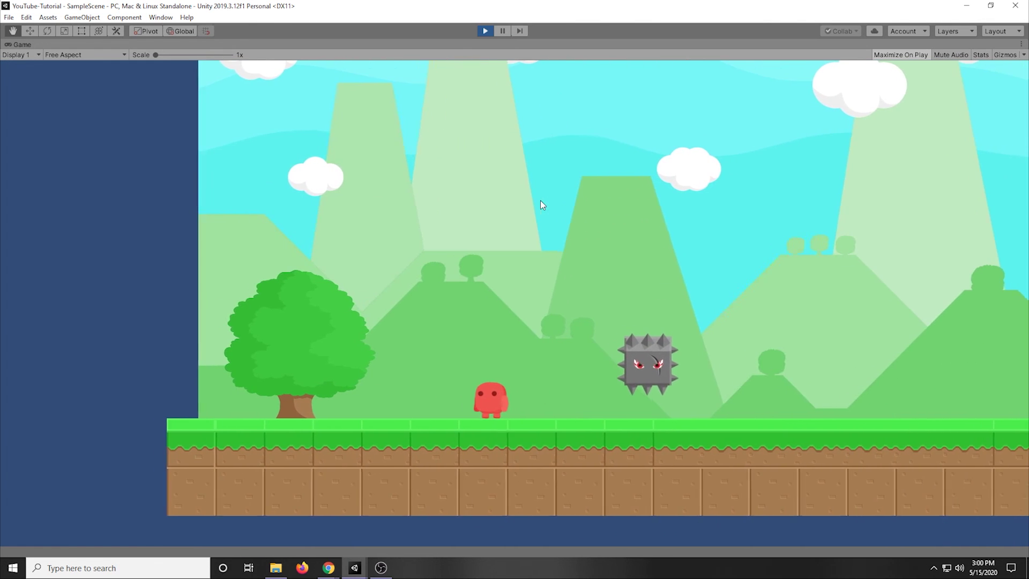
{"action": "key", "text": "Left"}
{"action": "key", "text": "Right"}
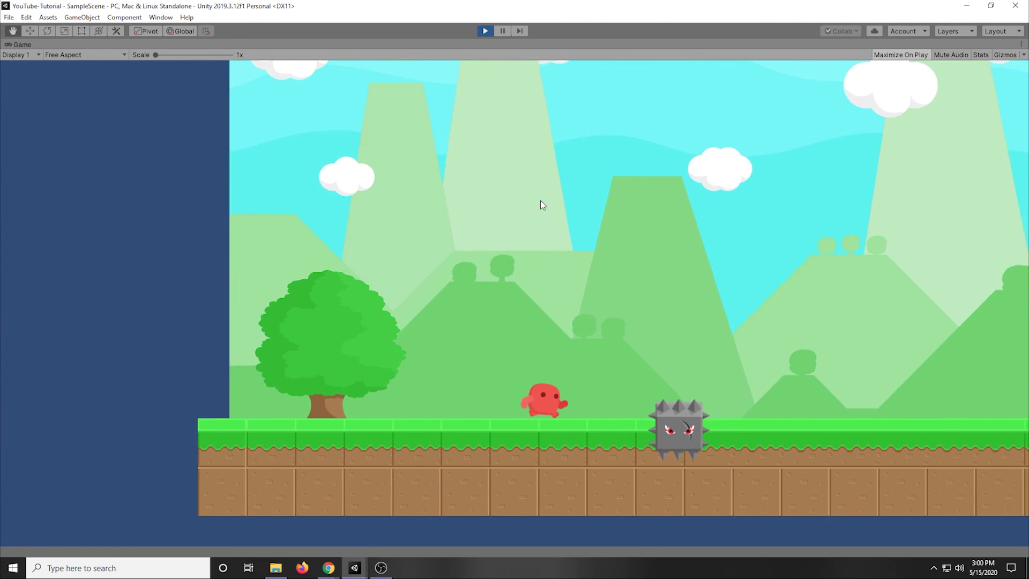
{"action": "key", "text": "Left"}
{"action": "key", "text": "Left"}
{"action": "key", "text": "Right"}
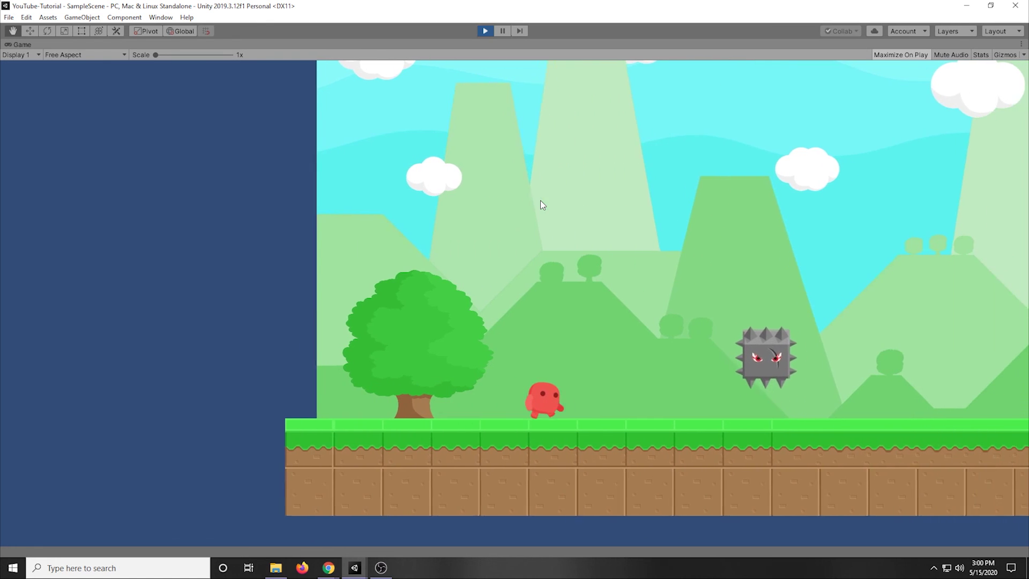
{"action": "key", "text": "Left"}
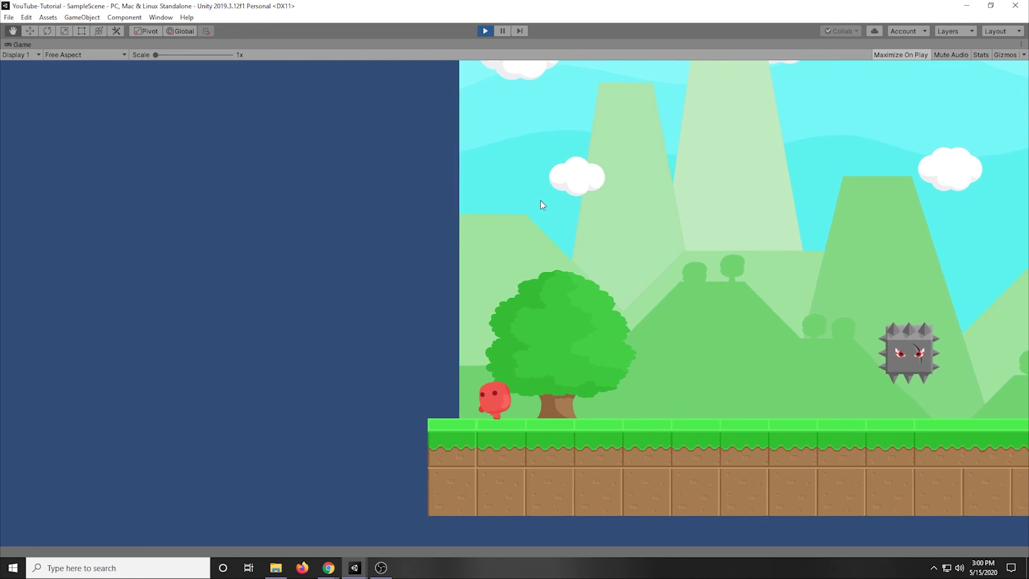
{"action": "key", "text": "Right"}
Run the player right and jump over the first spikes
{"action": "key", "text": "space"}
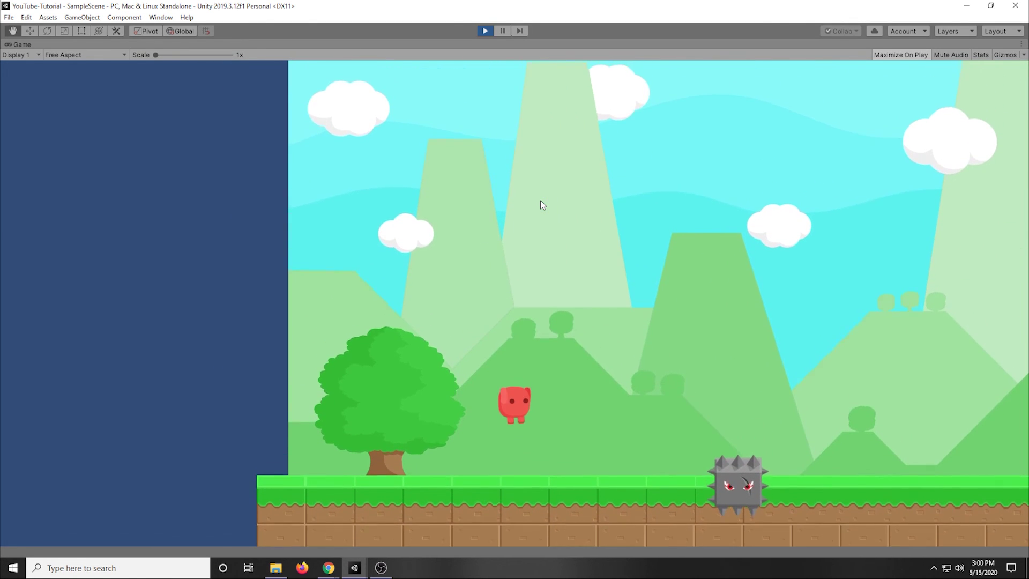
{"action": "key", "text": "Right"}
{"action": "key", "text": "Left"}
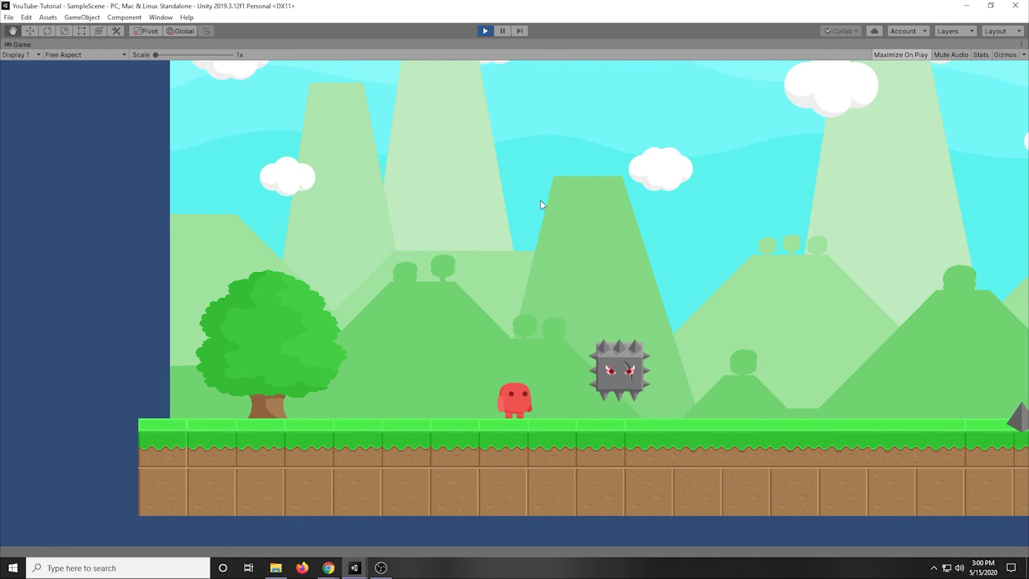
{"action": "key", "text": "Right"}
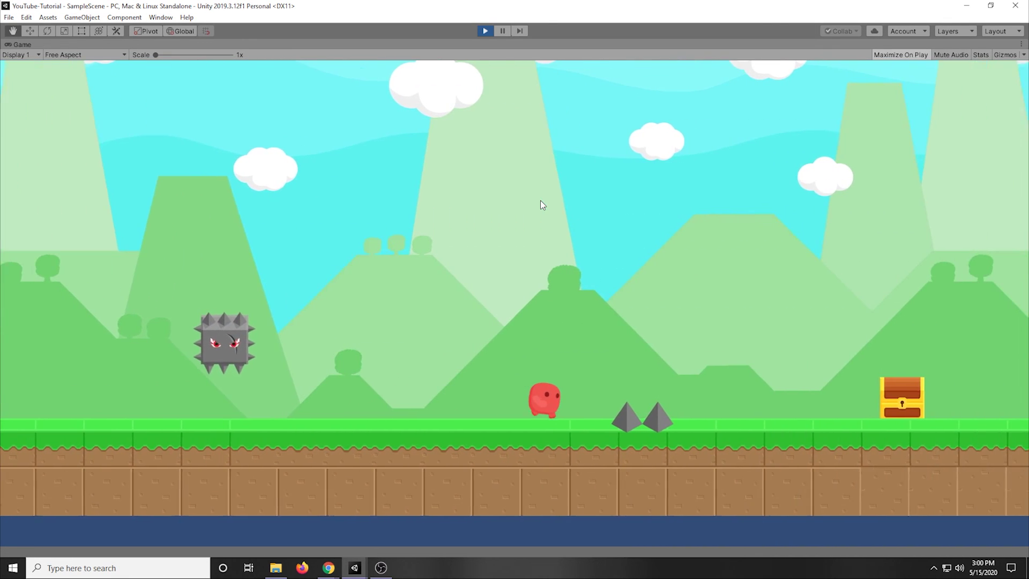
{"action": "key", "text": "Right"}
{"action": "key", "text": "space"}
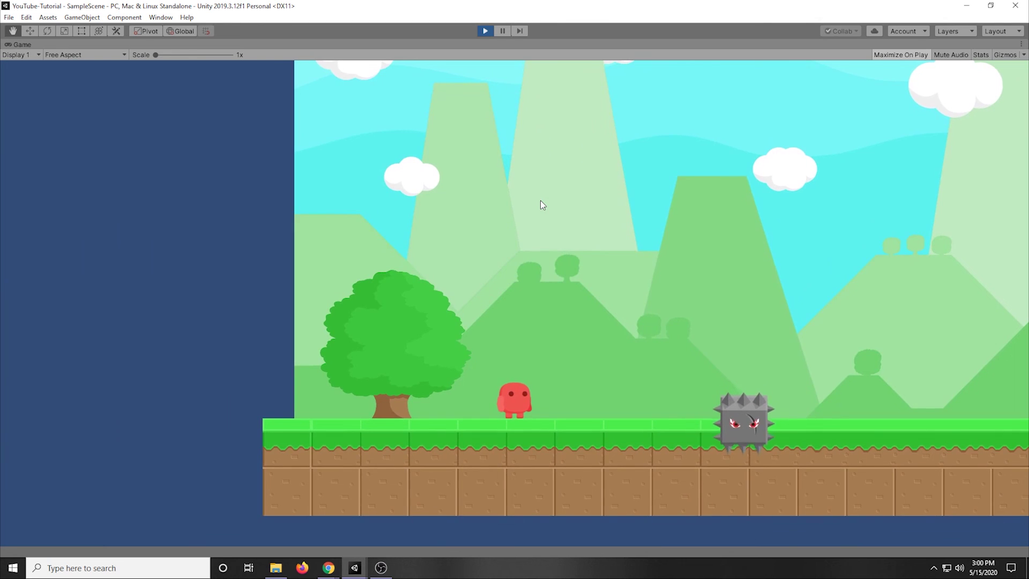
Jump past the spiked block to reach the treasure chest, then stop Play mode
{"action": "key", "text": "Right"}
{"action": "key", "text": "space"}
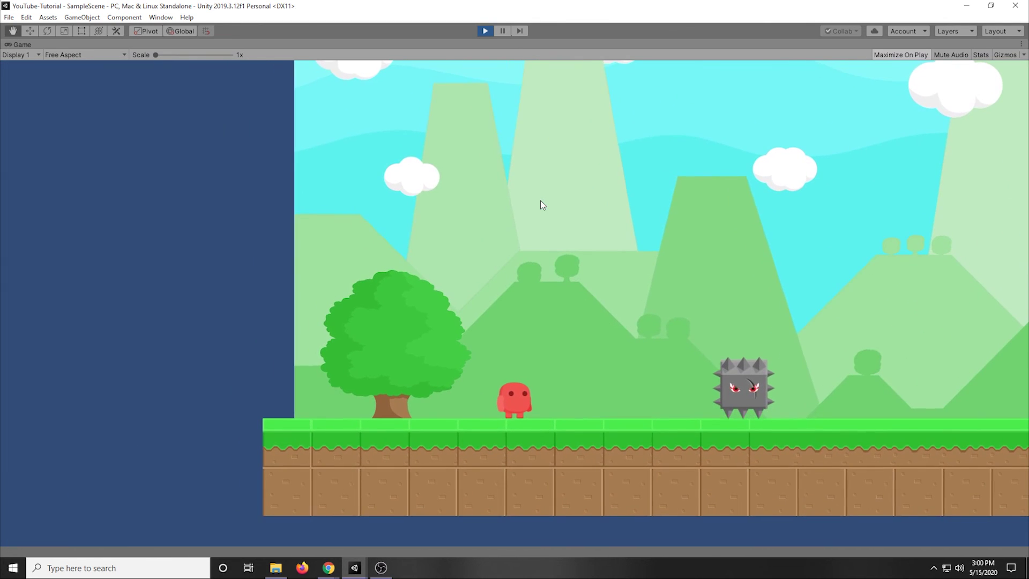
{"action": "key", "text": "Right"}
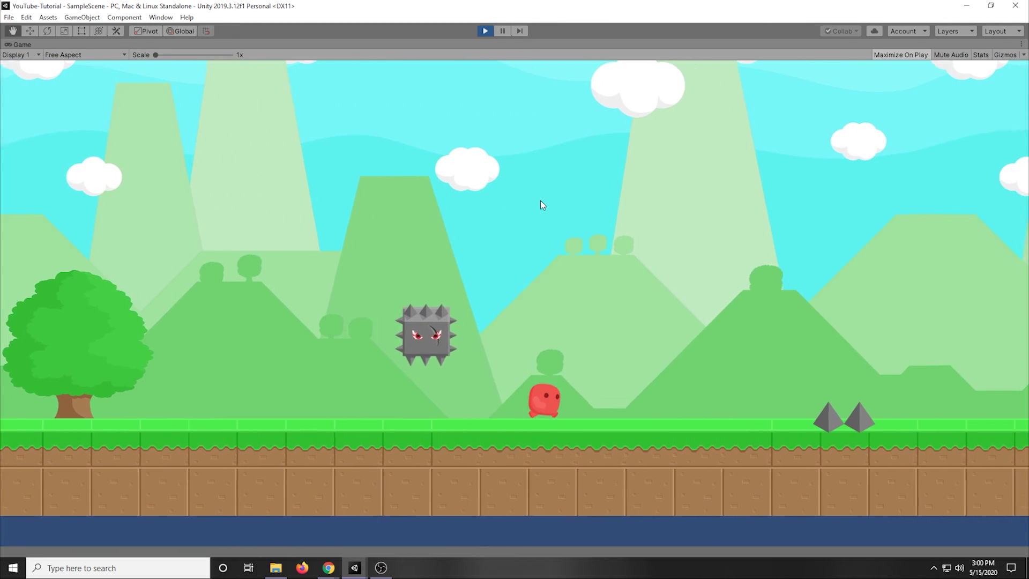
{"action": "key", "text": "Right"}
{"action": "key", "text": "space"}
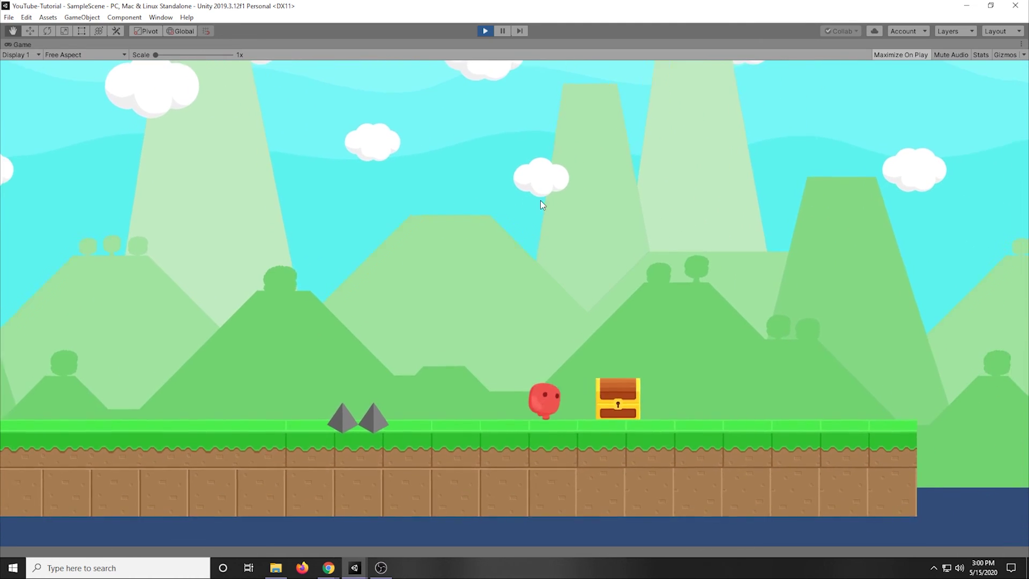
{"action": "key", "text": "Right"}
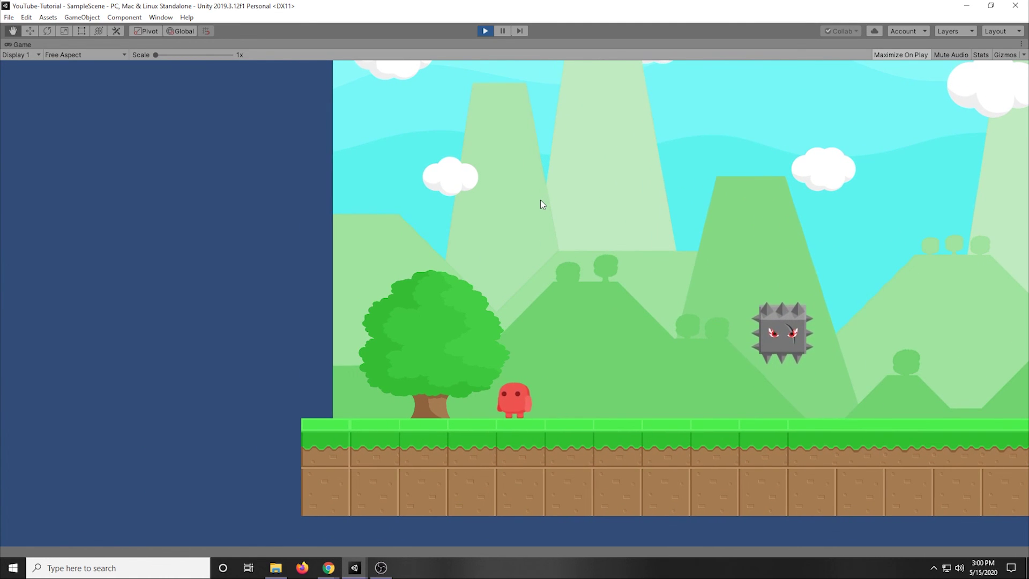
{"action": "left_click", "coordinate": [484, 31]}
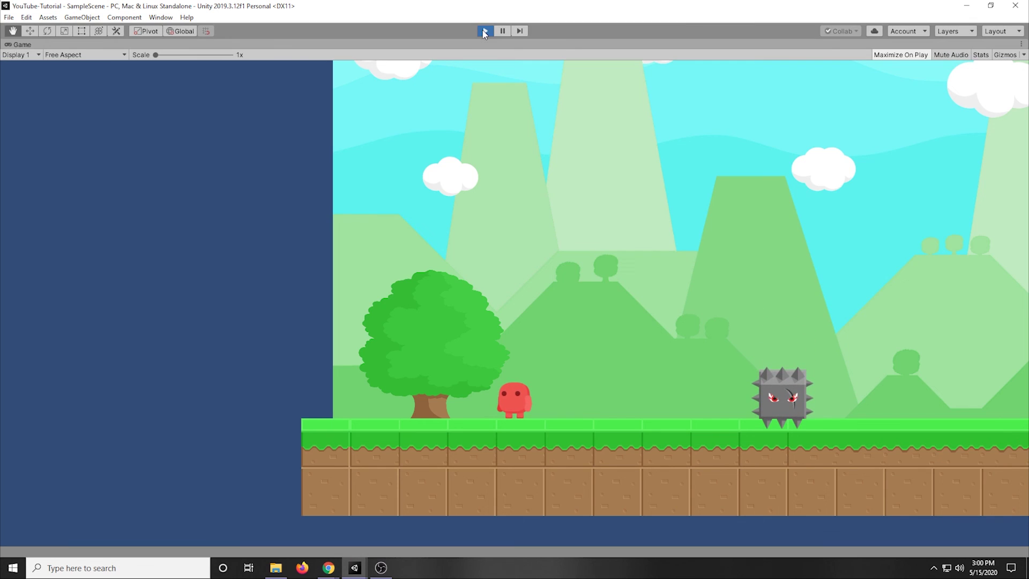